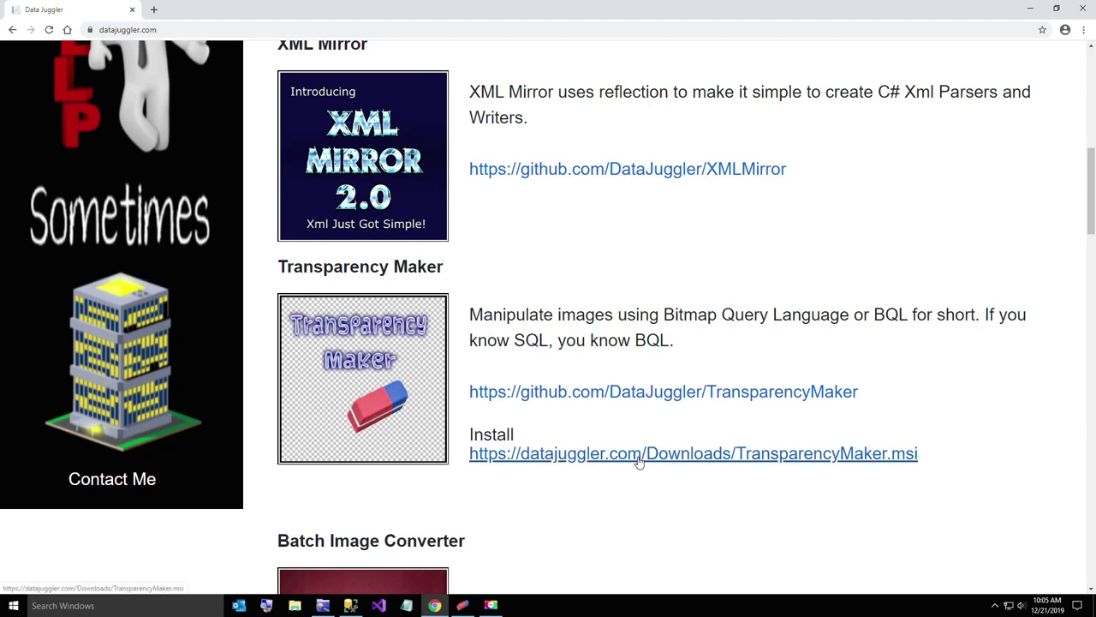
Go to github.com/DataJuggler by accepting the address-bar suggestion after typing 'g'.
left_click(170, 31)
type("g")
key("Return")
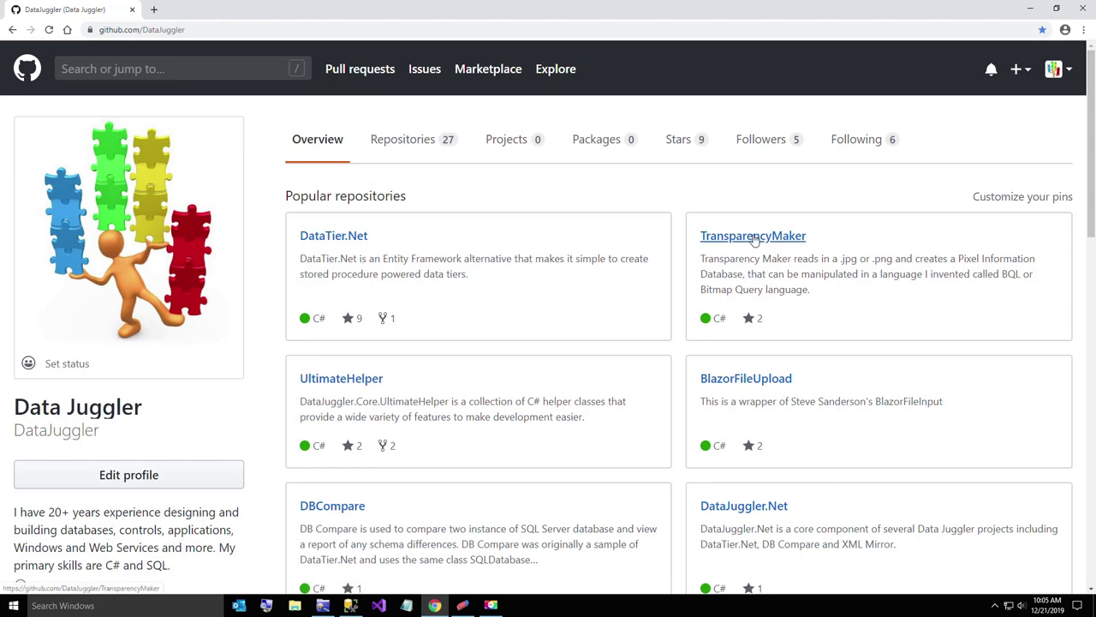
Open the TransparencyMaker repository, read through README.md, then close the browser.
left_click(752, 237)
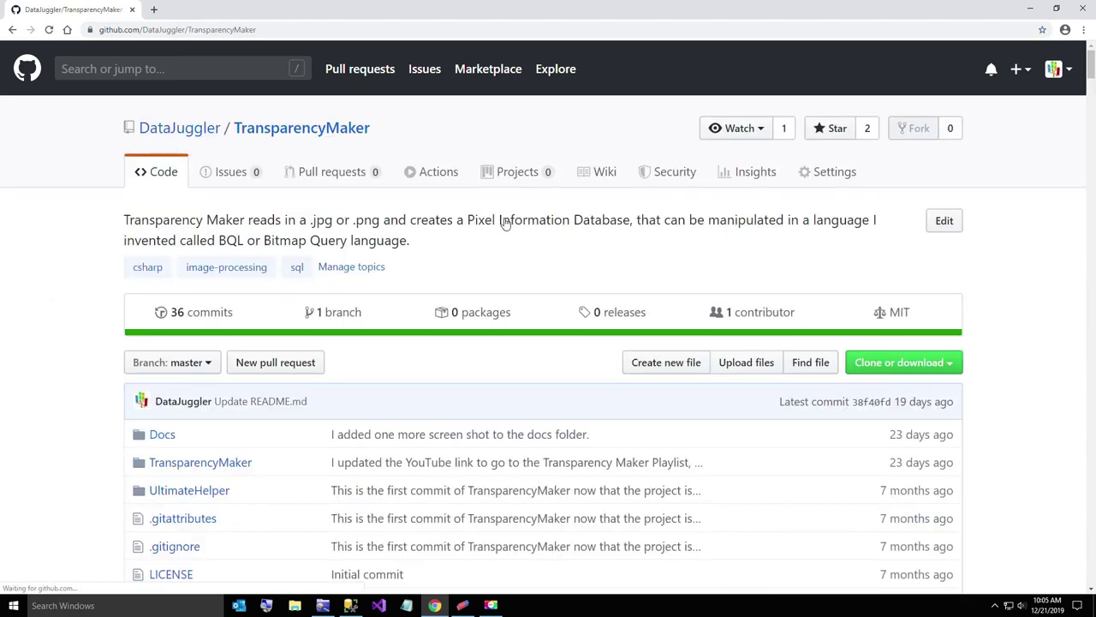
scroll(457, 218, "down", 3)
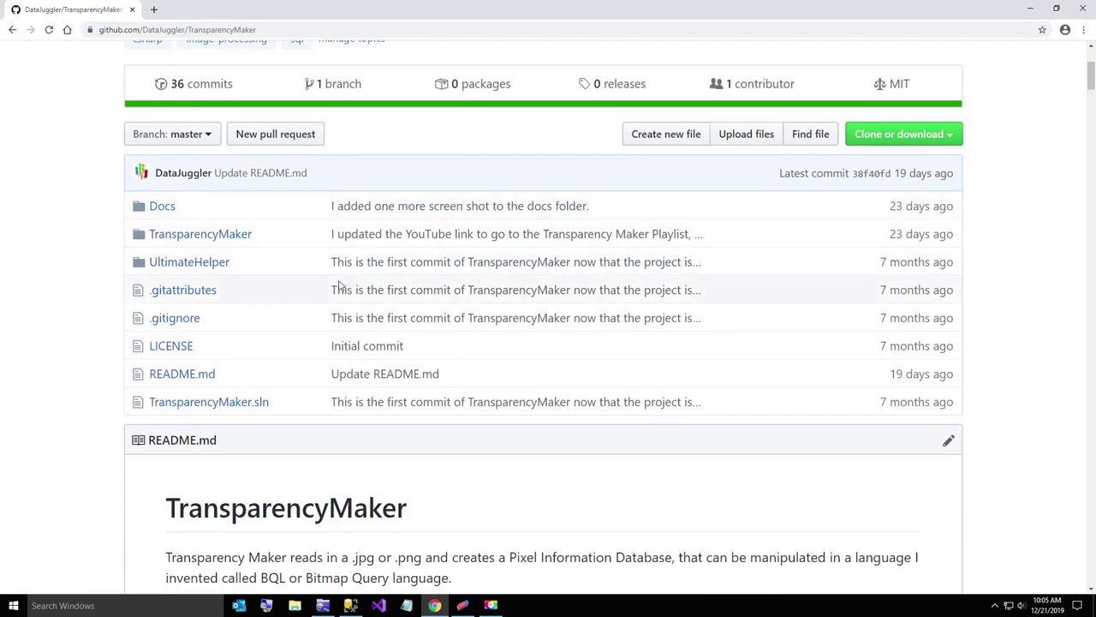
left_click(195, 374)
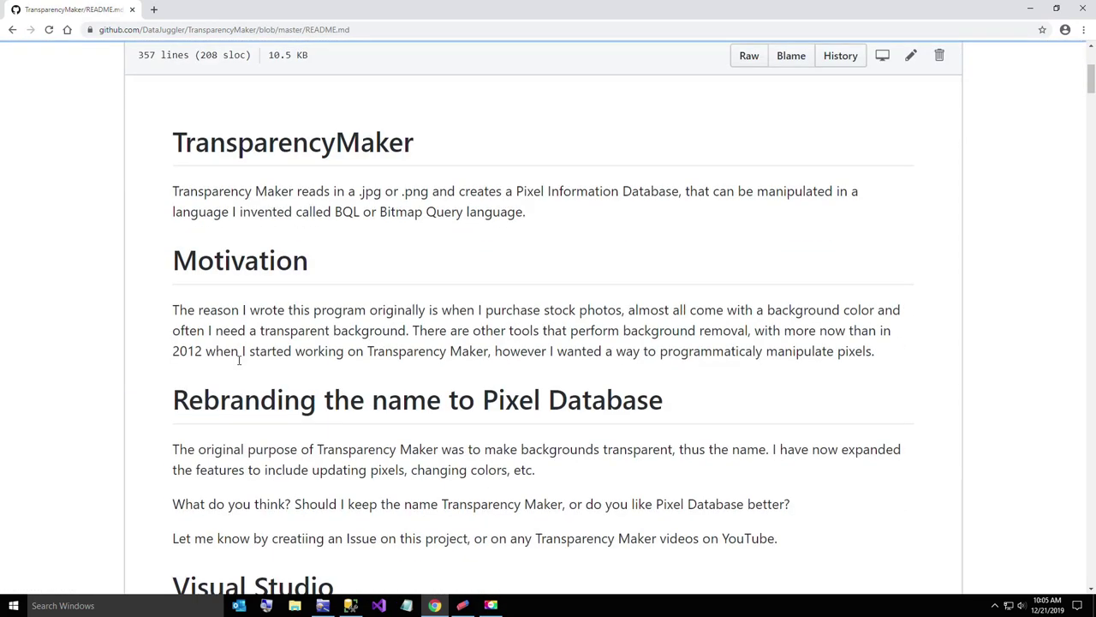
scroll(241, 358, "down", 10)
scroll(241, 356, "down", 8)
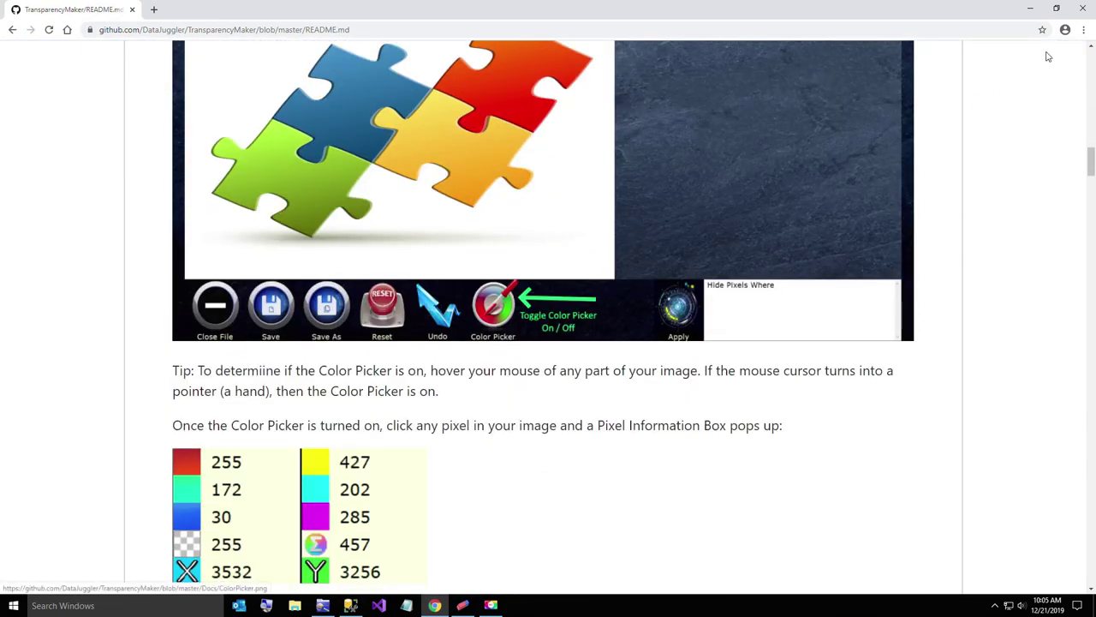
left_click(1085, 11)
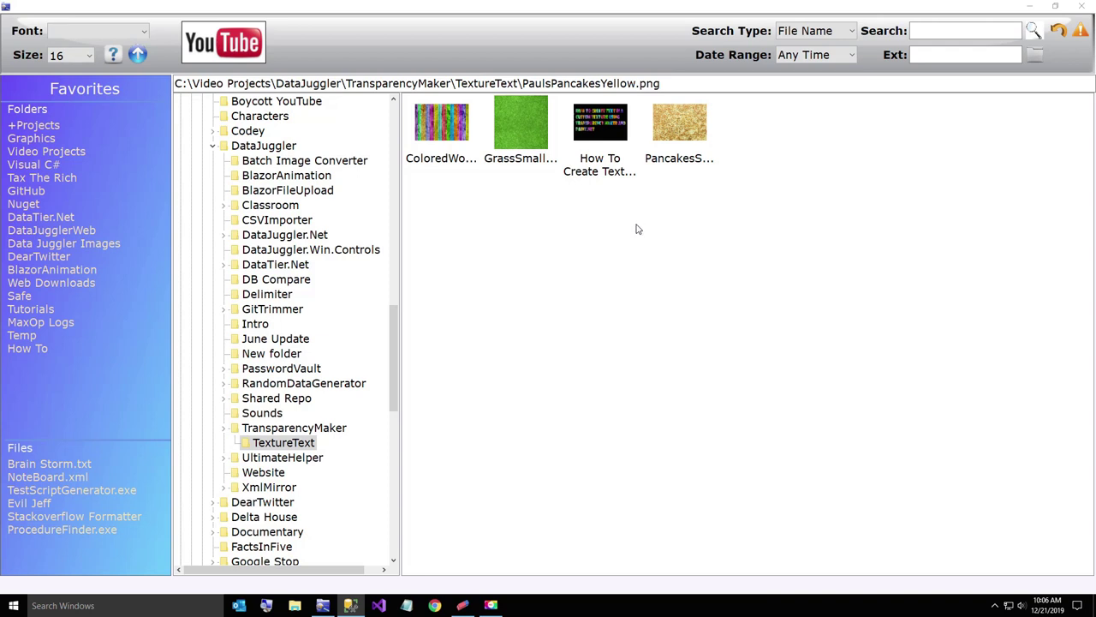
Open PancakesSmall.jpg from the TextureText folder in paint.net.
double_click(679, 128)
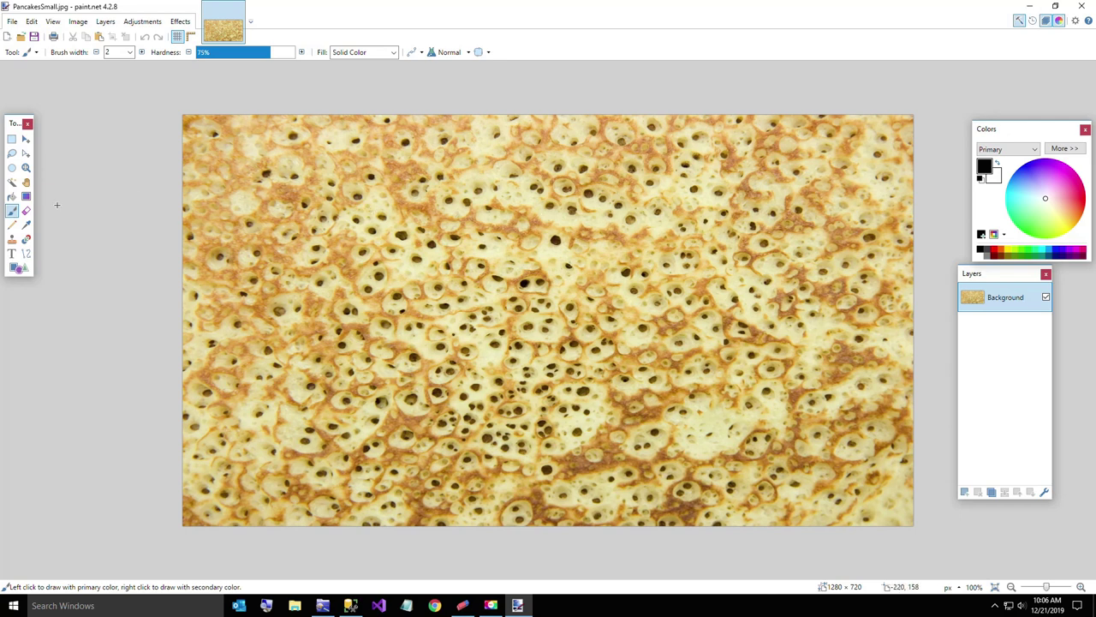
Select all of the pancake image, then create a new blank 1280 × 720 image.
key("ctrl+a")
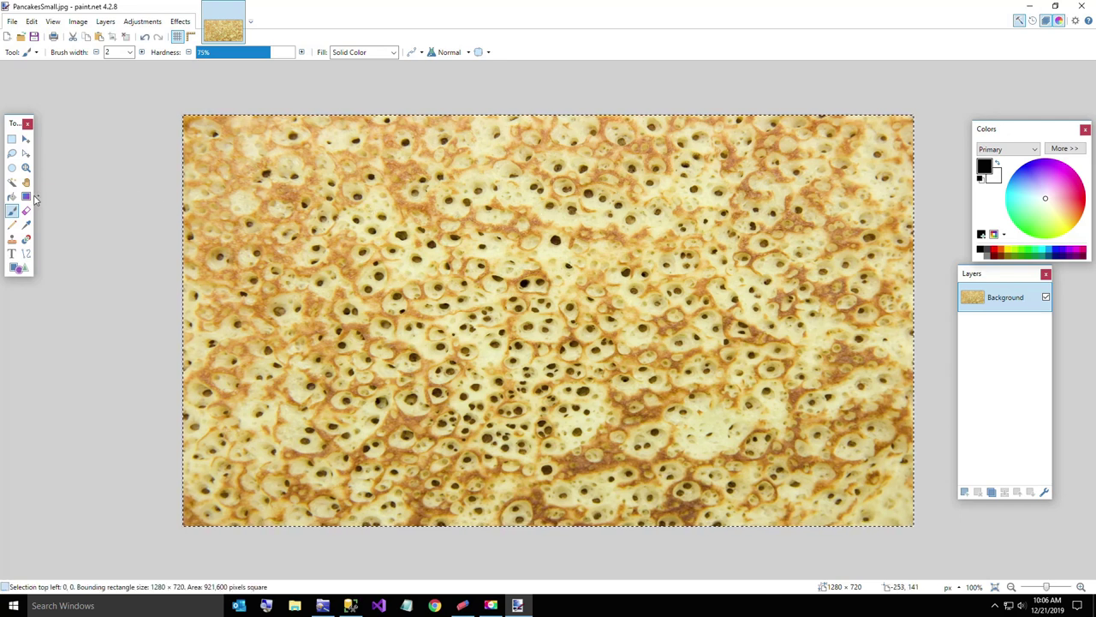
left_click(12, 22)
left_click(15, 37)
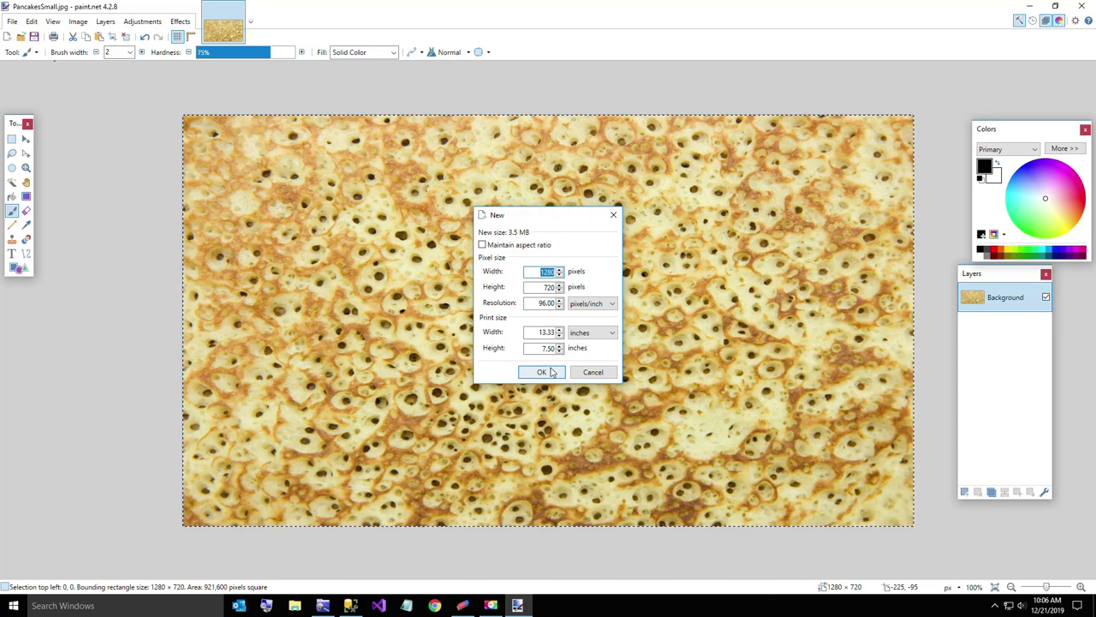
left_click(547, 372)
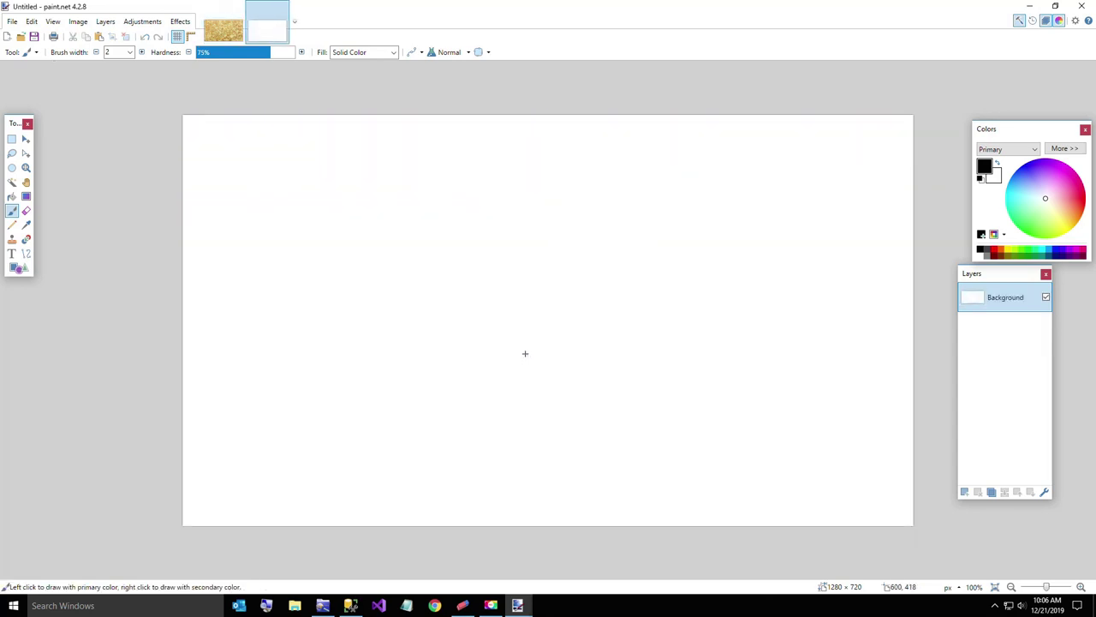
Fill the new canvas with black using Paint Bucket and make yellow the drawing colour.
left_click(12, 199)
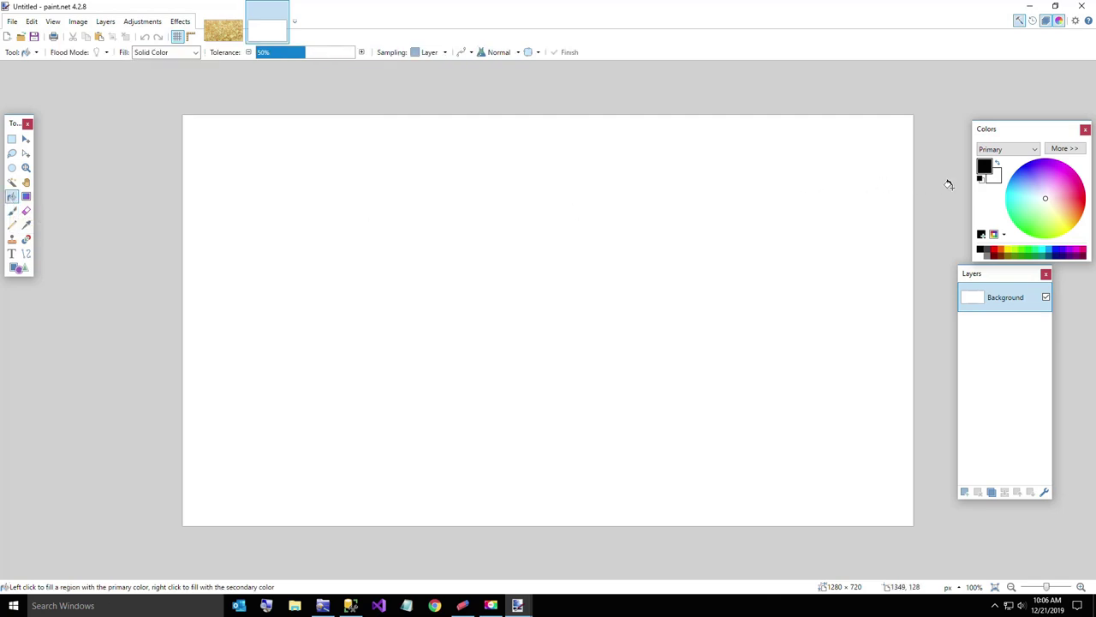
left_click(607, 227)
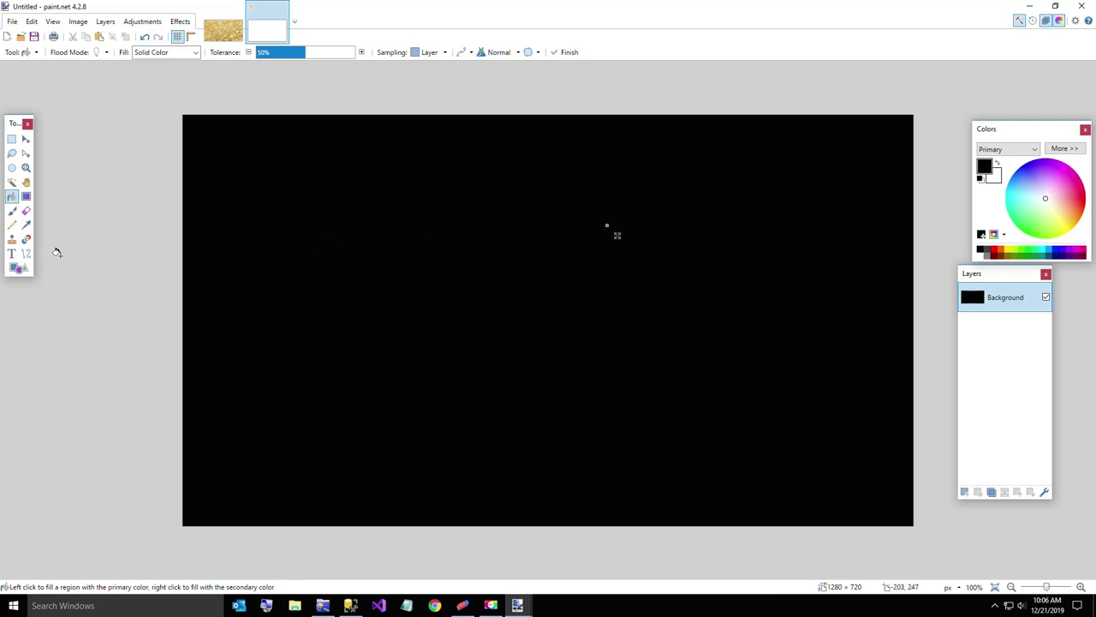
left_click(12, 255)
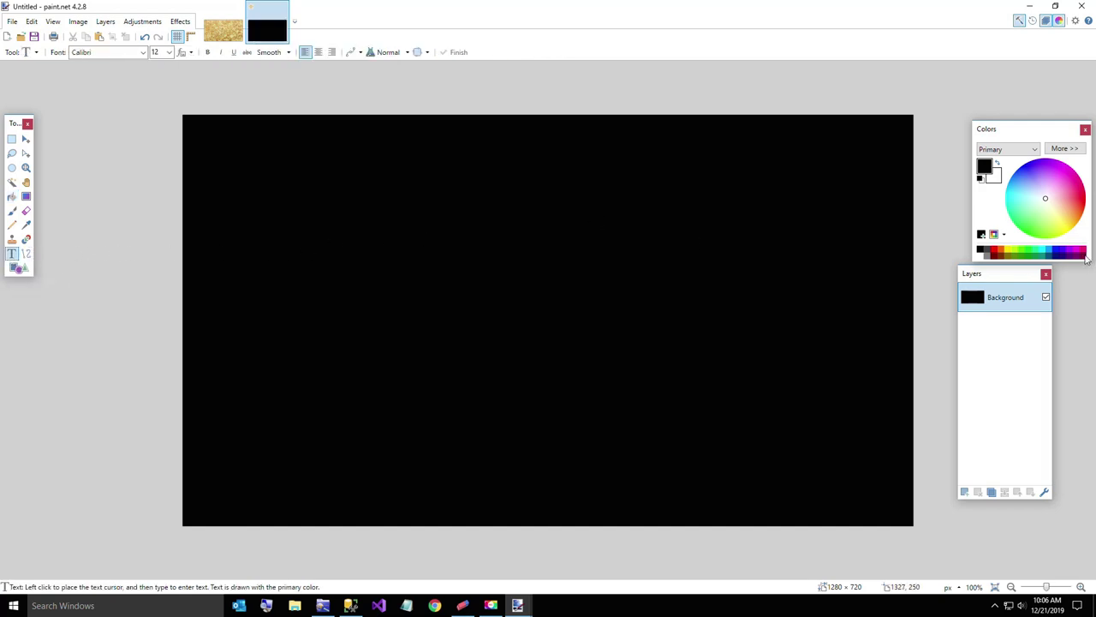
left_click(1061, 232)
Type the two-line title "Paul's Pancakes" in Cooper Black, size 108, and nudge it up-right.
left_click(275, 246)
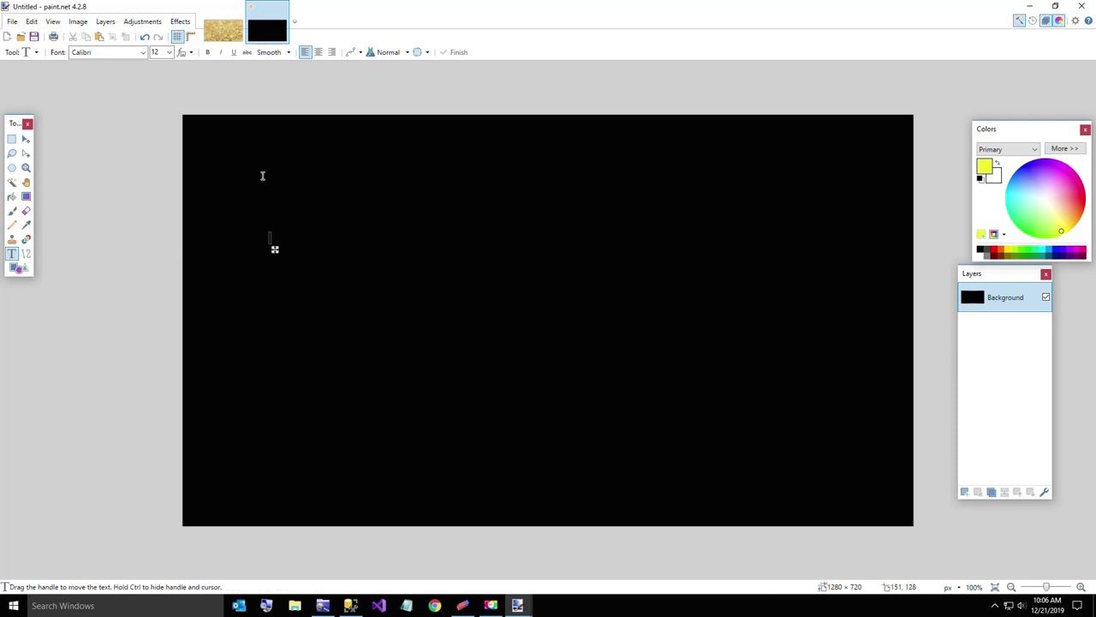
left_click(142, 52)
type("Pau")
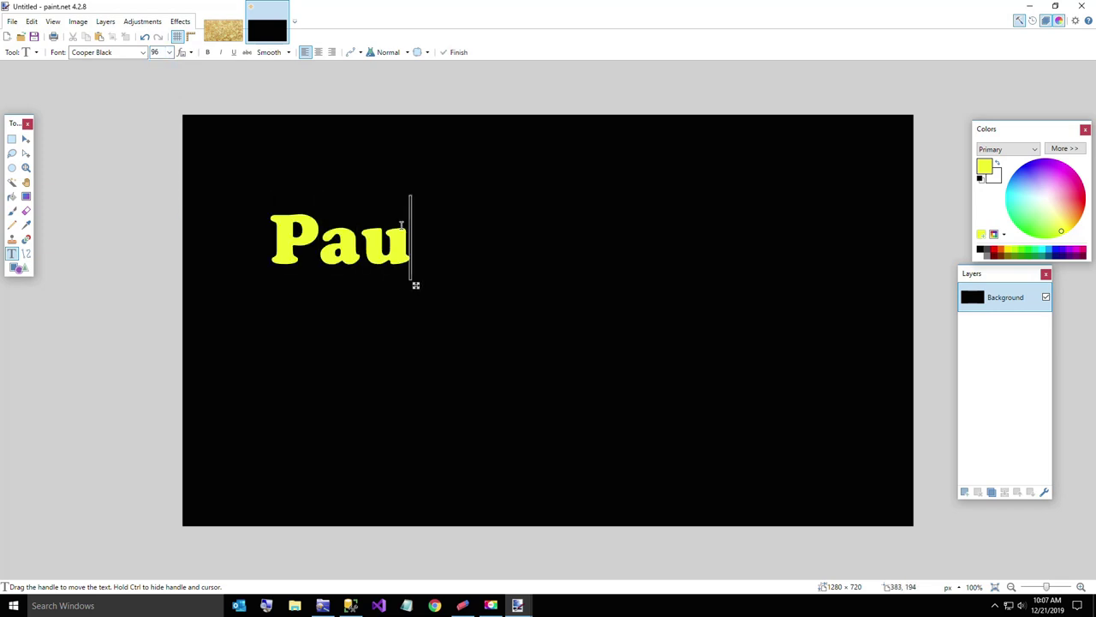
type("l's")
key("BackSpace")
key("Return")
type("P")
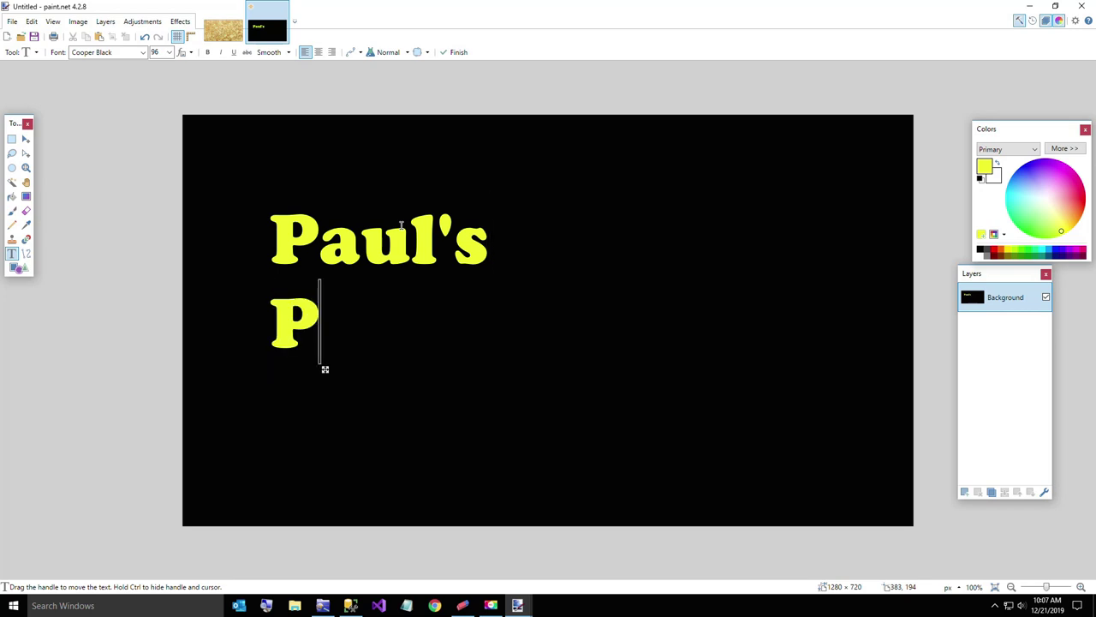
type("ancakes")
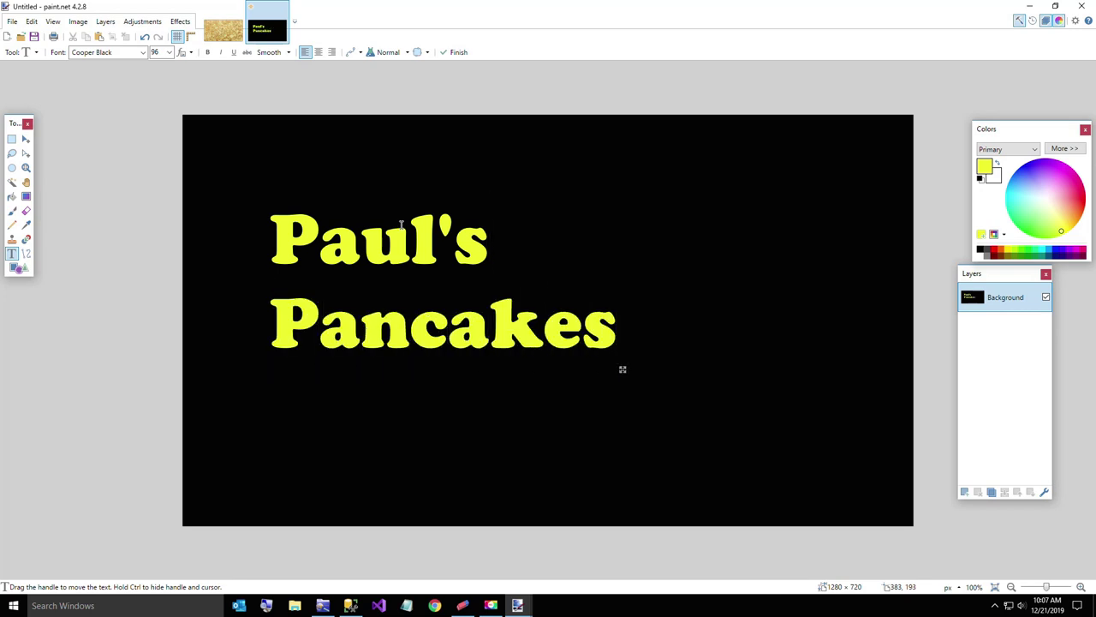
left_click(169, 53)
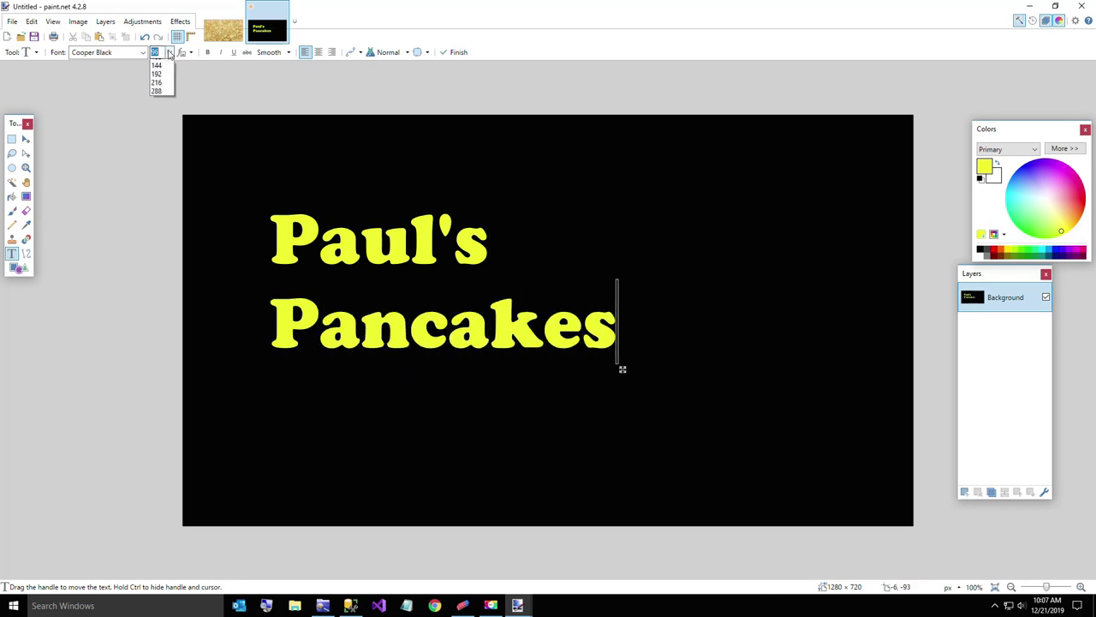
left_click(161, 214)
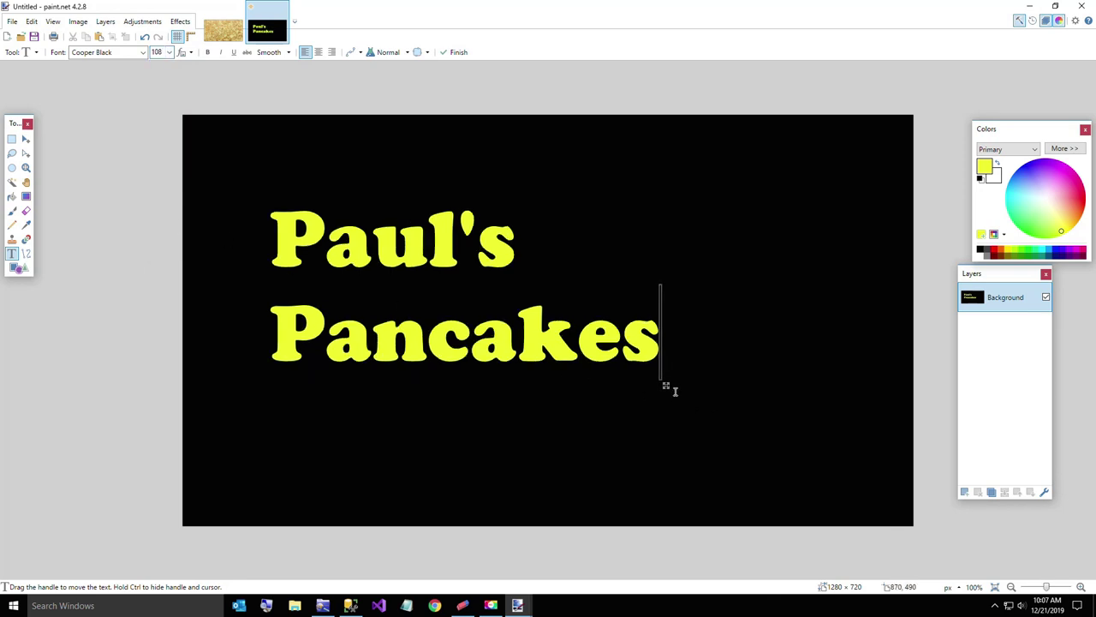
left_click_drag(667, 387, 668, 365)
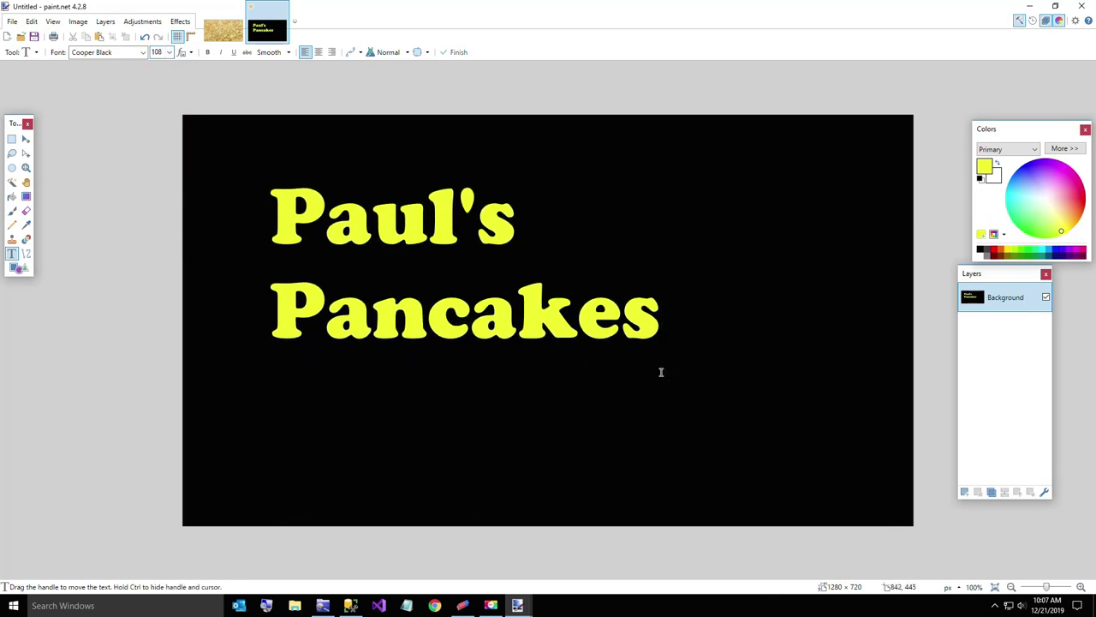
Save the image as PaulsPancakesYellowText.png in the TextureText folder and minimize paint.net.
left_click(13, 23)
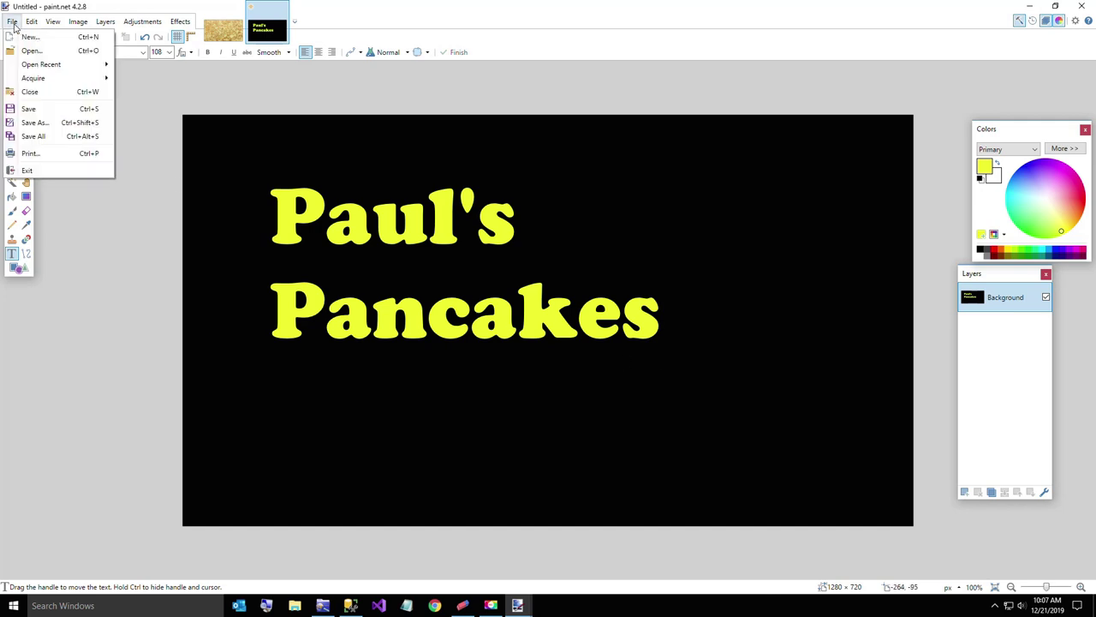
left_click(35, 123)
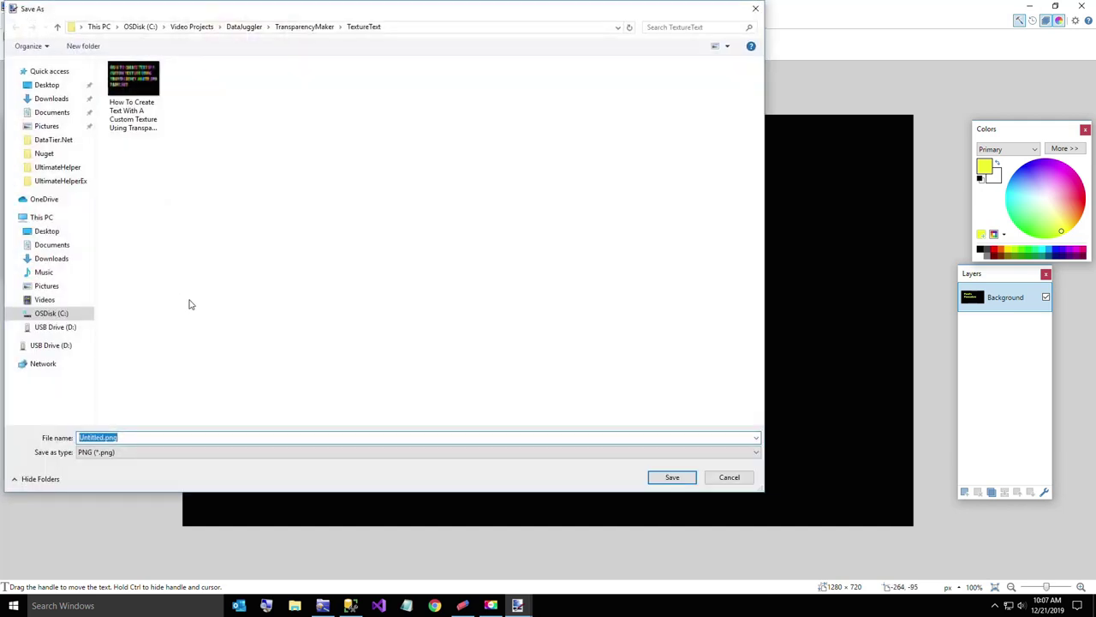
type("PaulsP")
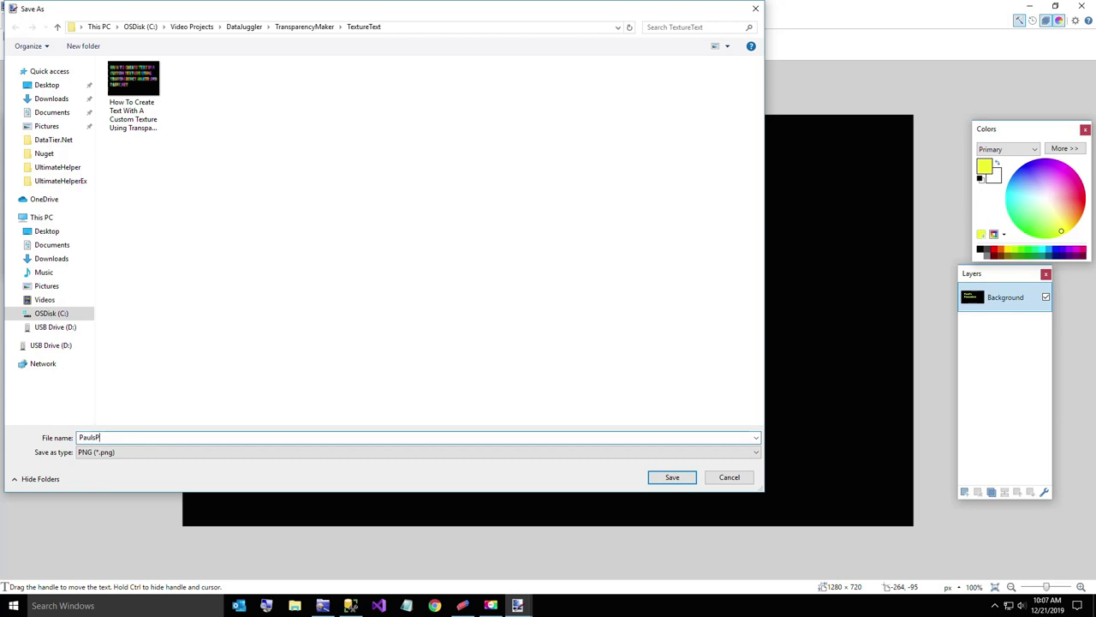
type("ancakesYellowText")
left_click(670, 477)
left_click(537, 395)
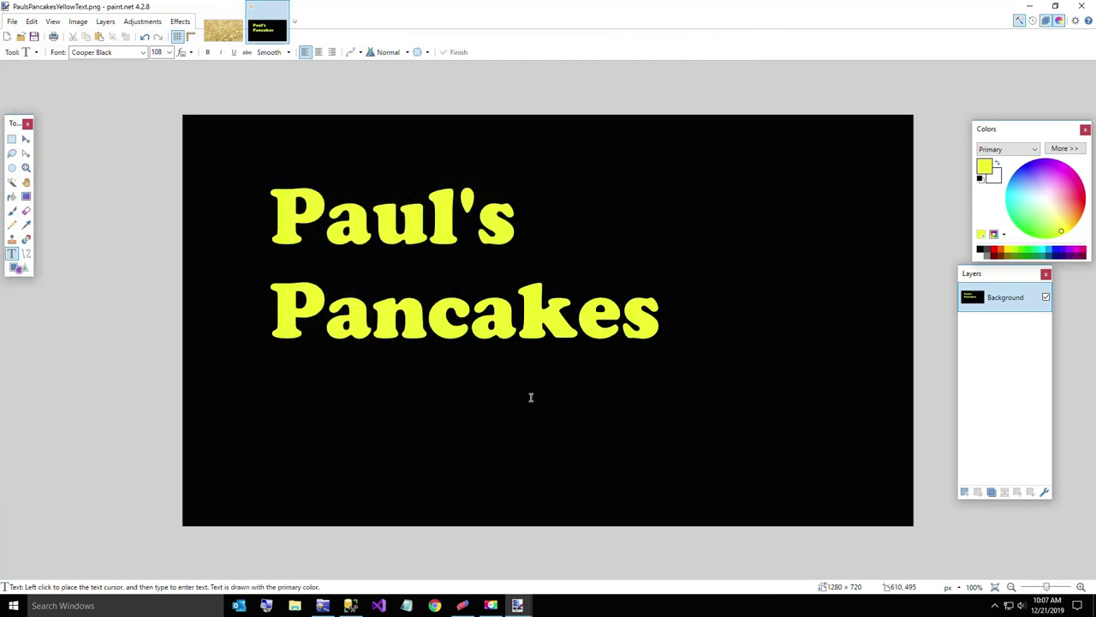
left_click(1030, 6)
Clear the open windows, launch Transparency Maker, and load PaulsPancakesYellowText.png.
left_click(1029, 8)
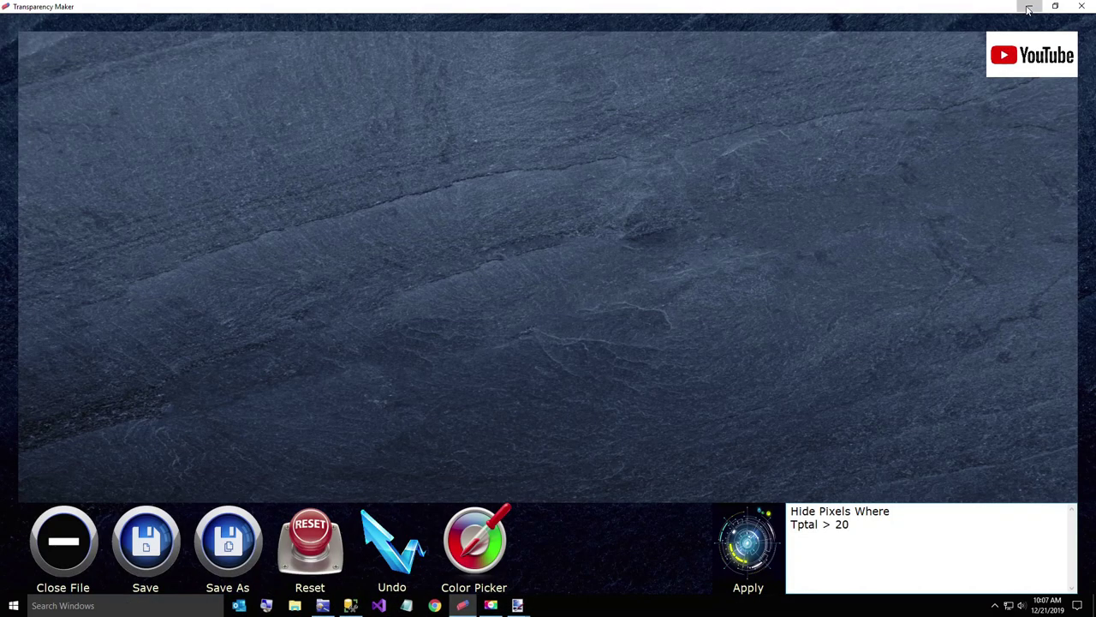
left_click(1079, 6)
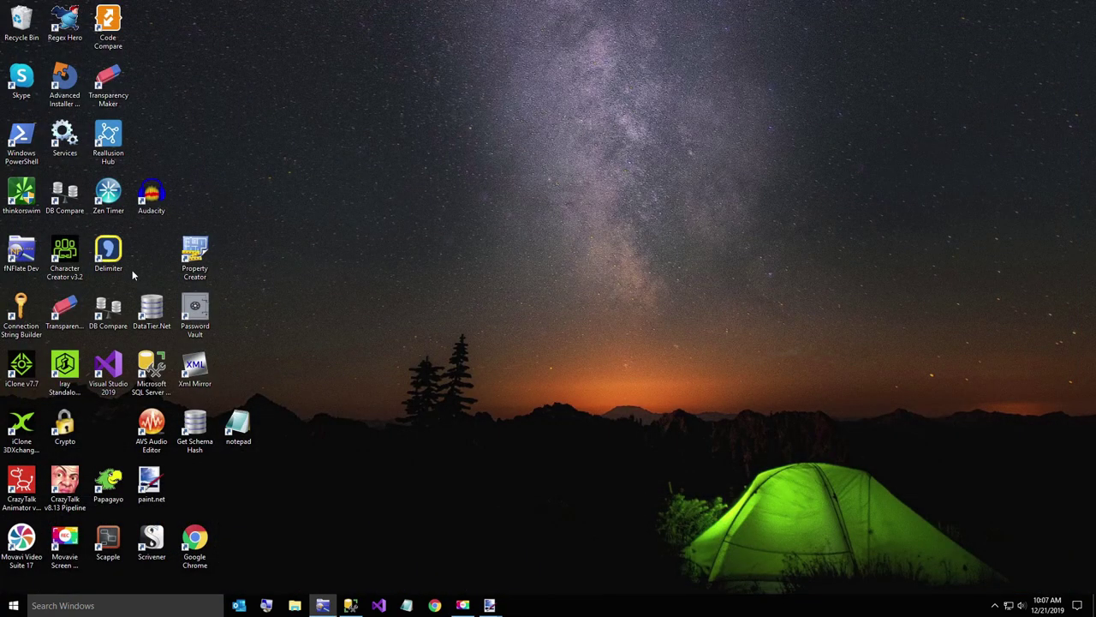
double_click(66, 310)
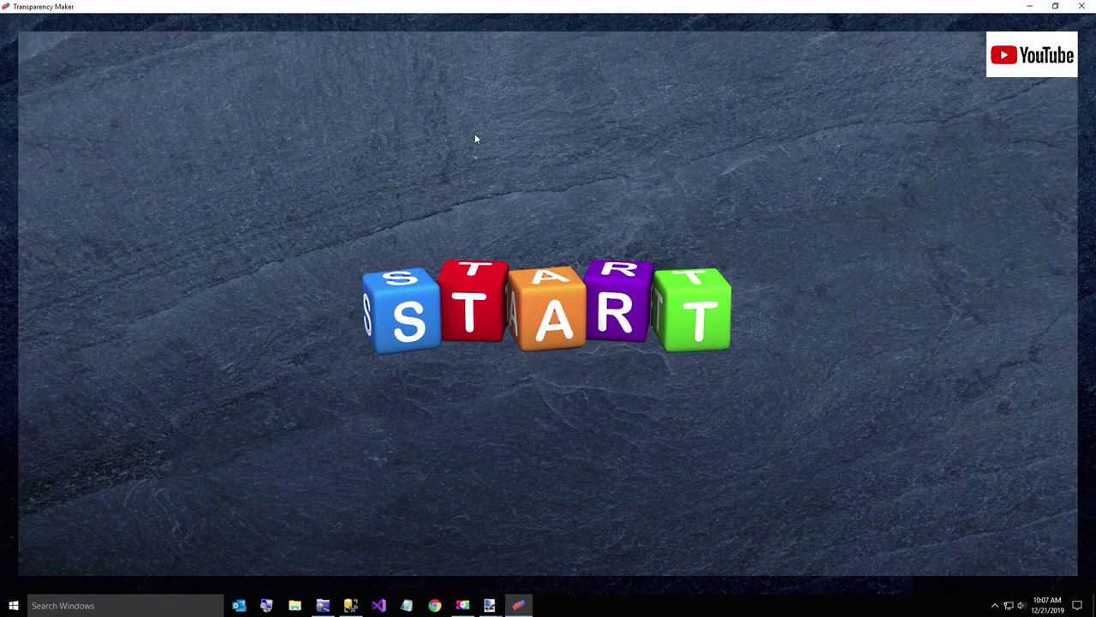
left_click(515, 302)
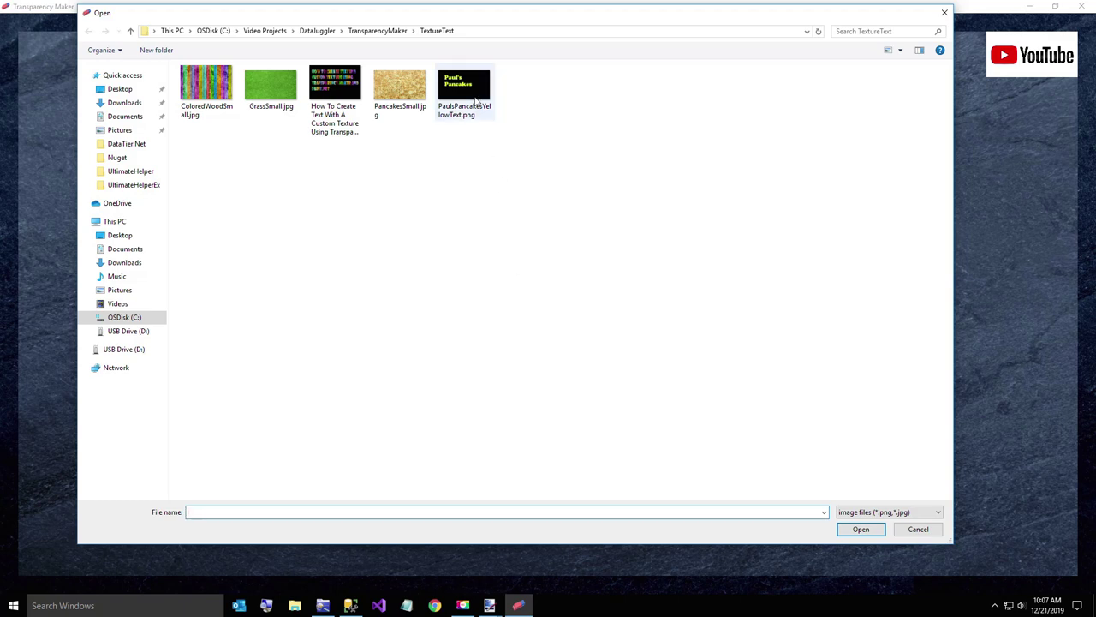
double_click(476, 103)
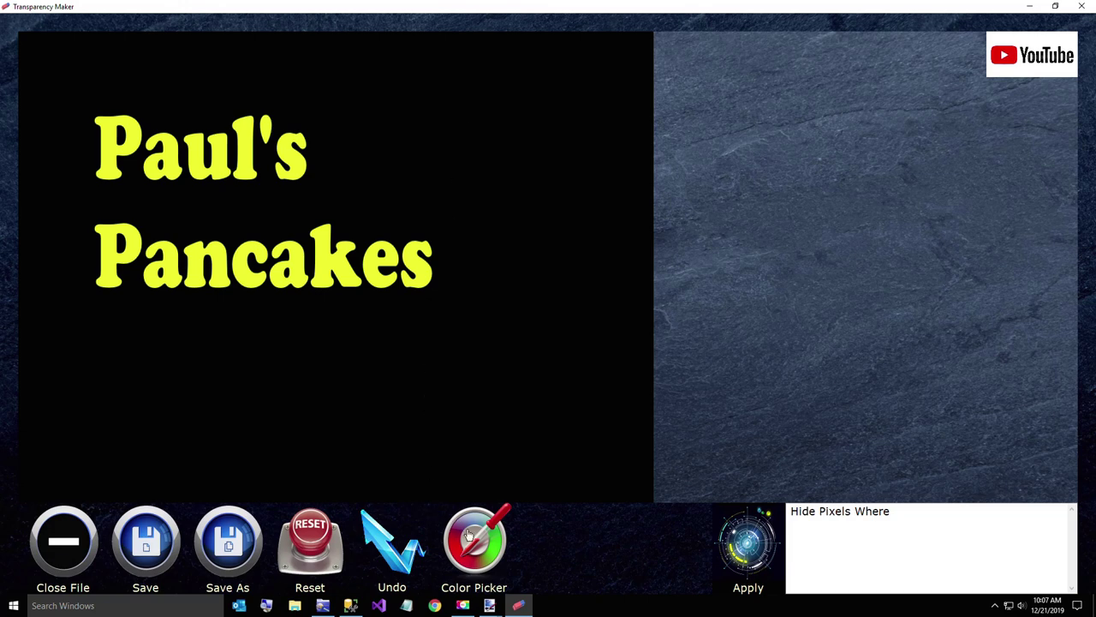
Use the Color Picker to sample the black background and the yellow lettering values.
left_click(469, 535)
left_click(473, 352)
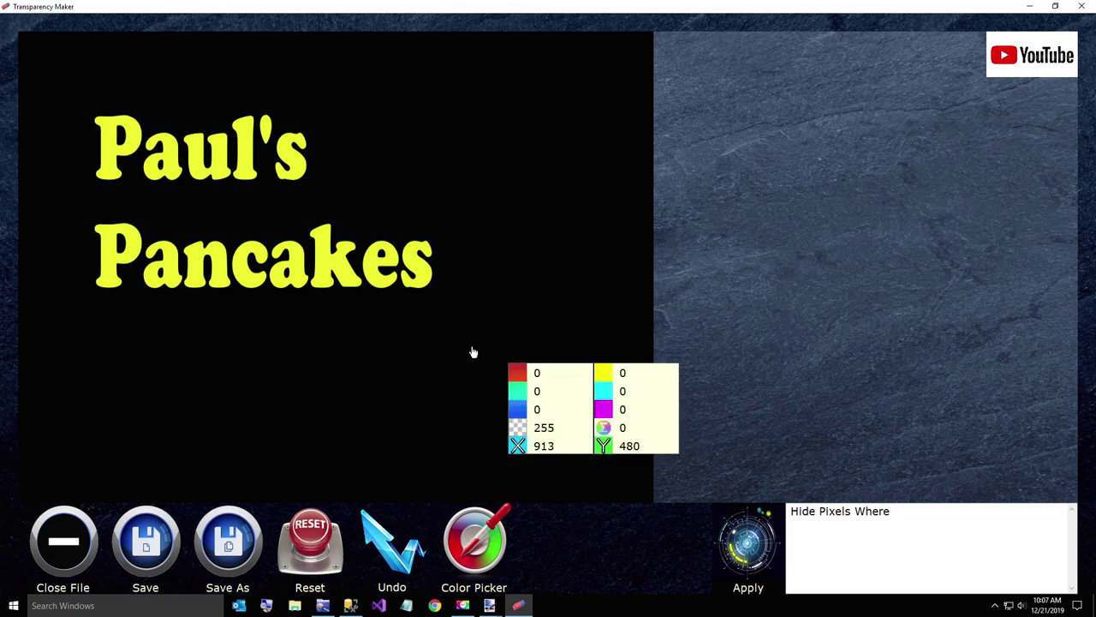
left_click(421, 272)
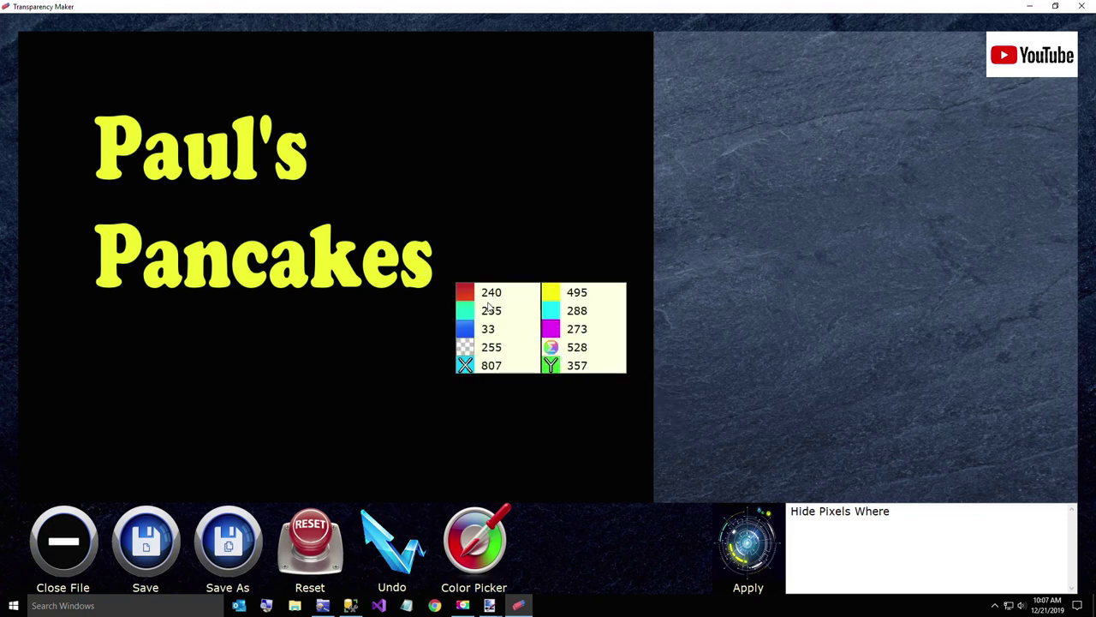
Enter the Hide Pixels Where rule 'Total > 20' and apply it.
left_click(894, 510)
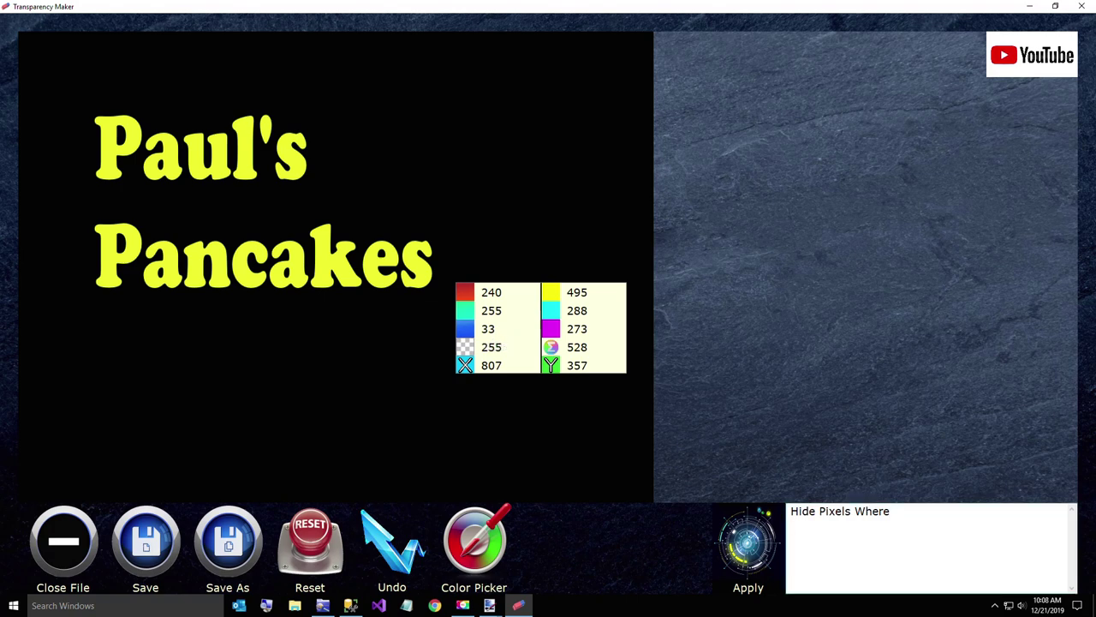
type("Total > 20")
left_click(745, 562)
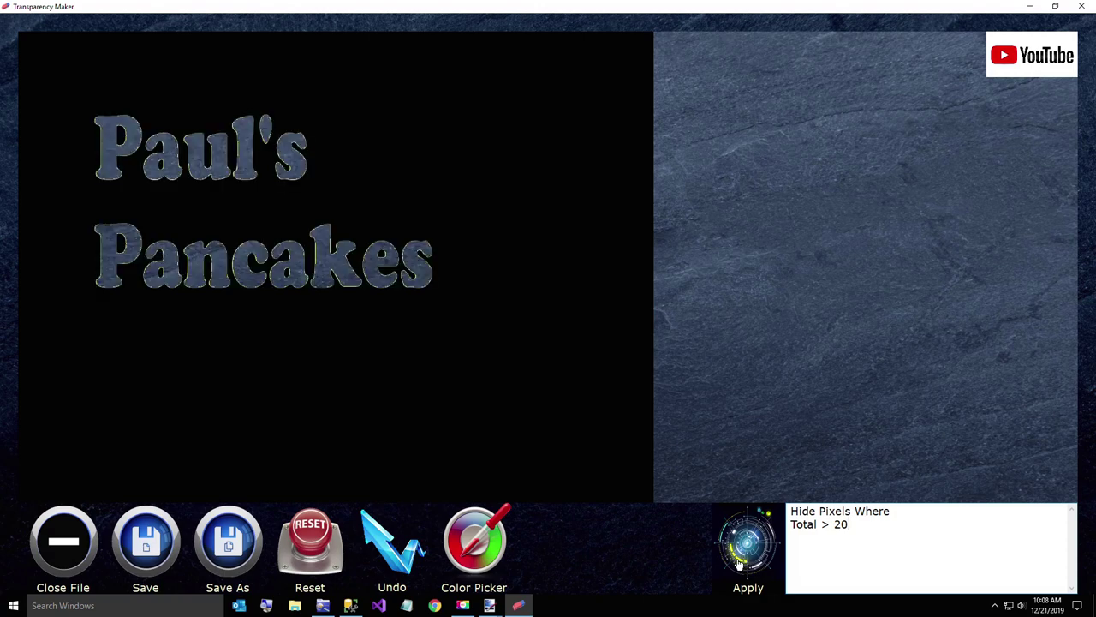
Save the result as PaulsPancakesTransparentText.png and close Transparency Maker.
left_click(230, 541)
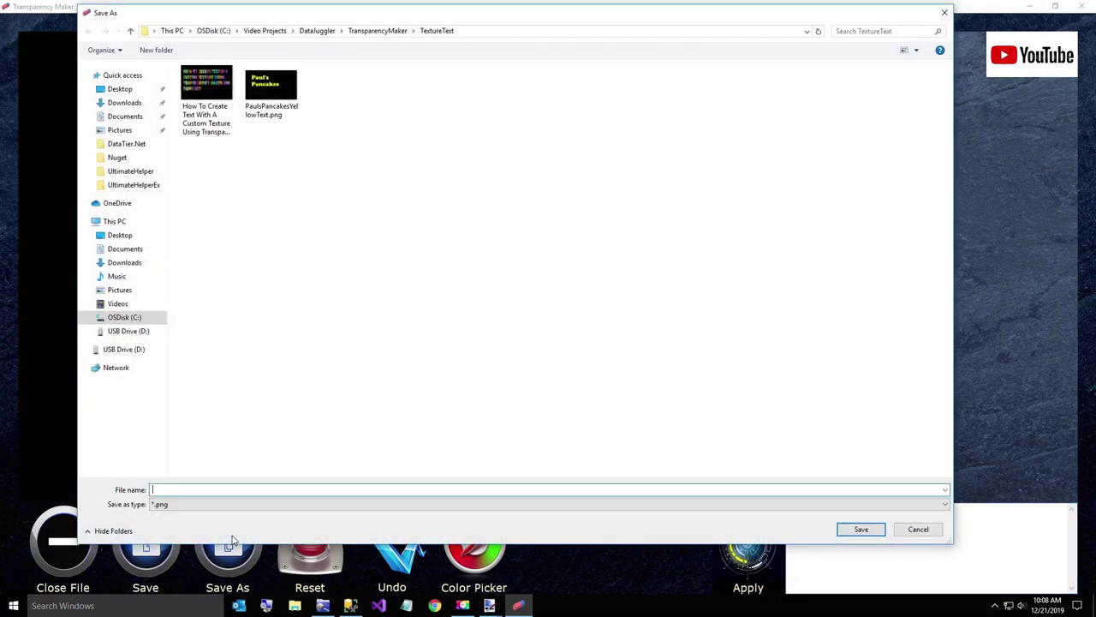
type("PaulsPanca")
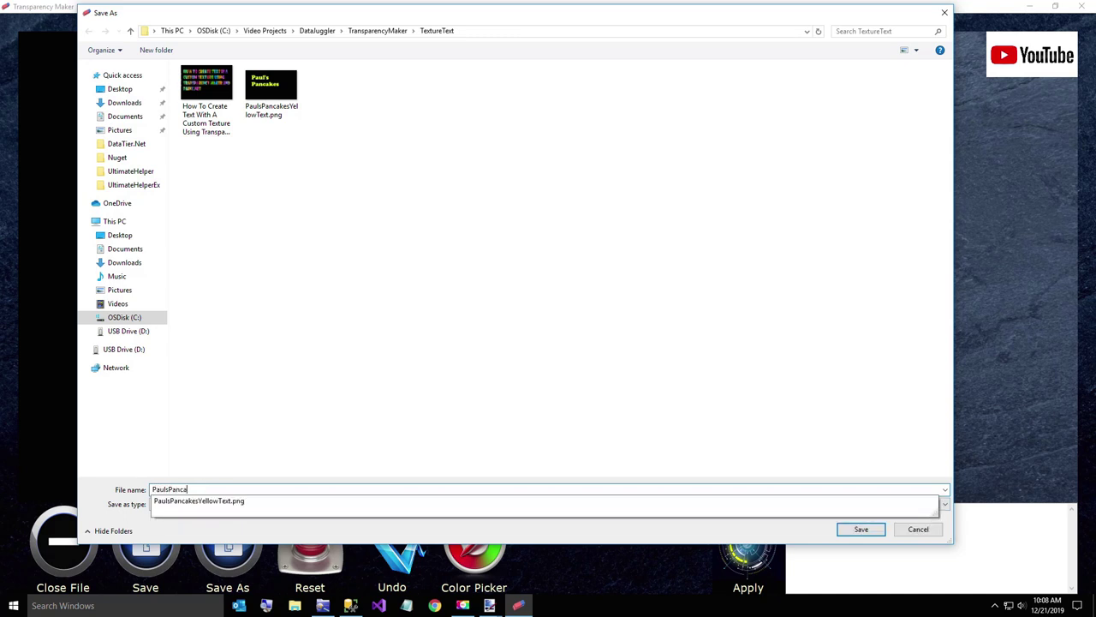
type("kesTransparentText")
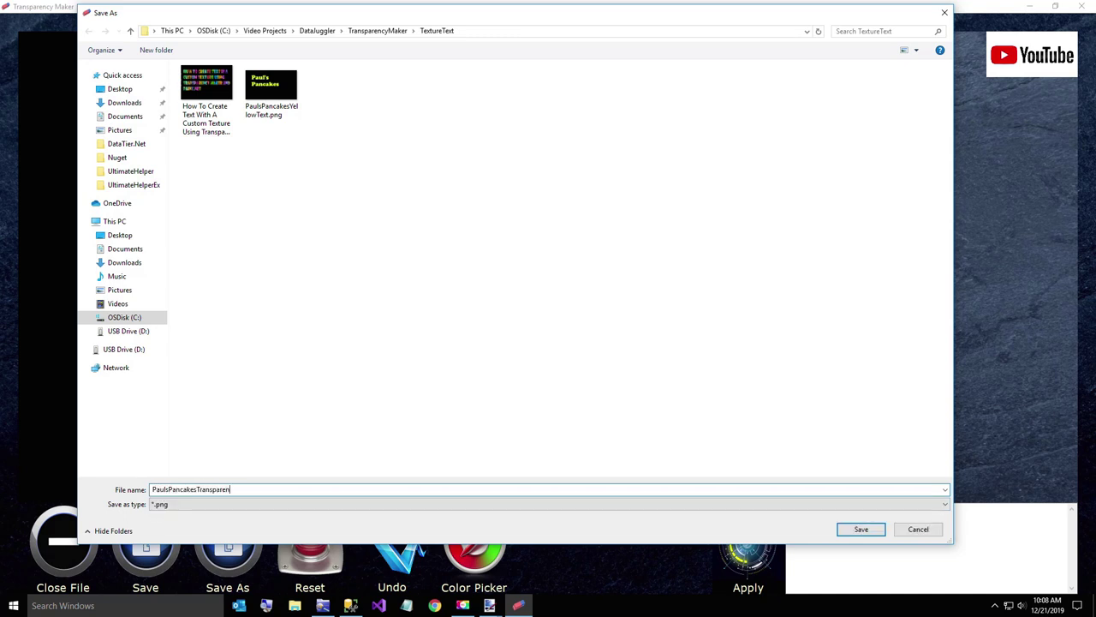
left_click(859, 532)
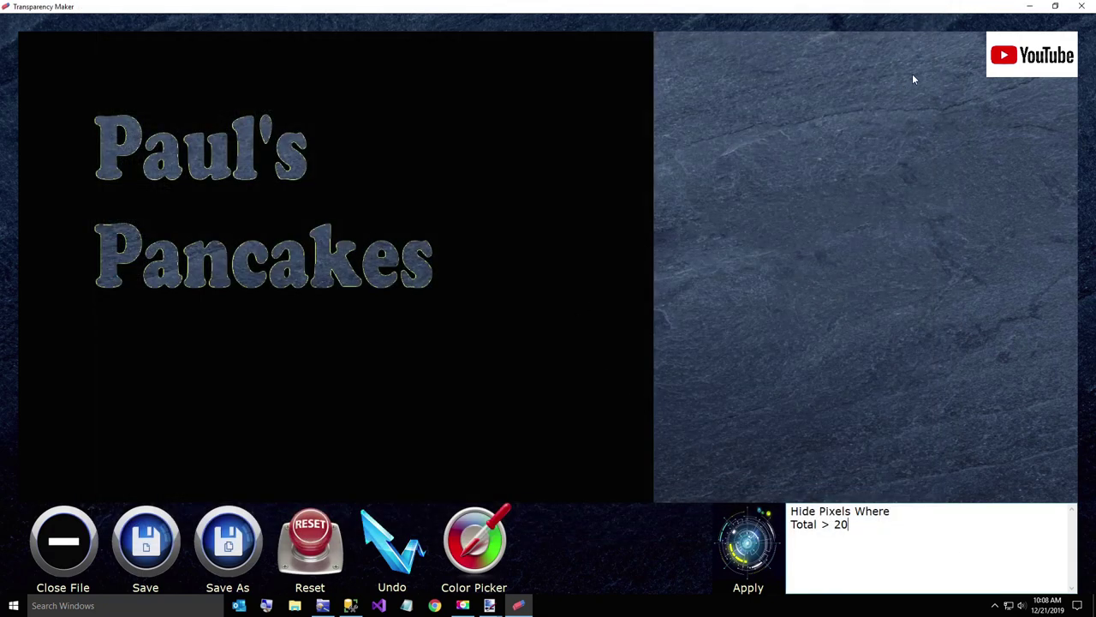
left_click(1081, 7)
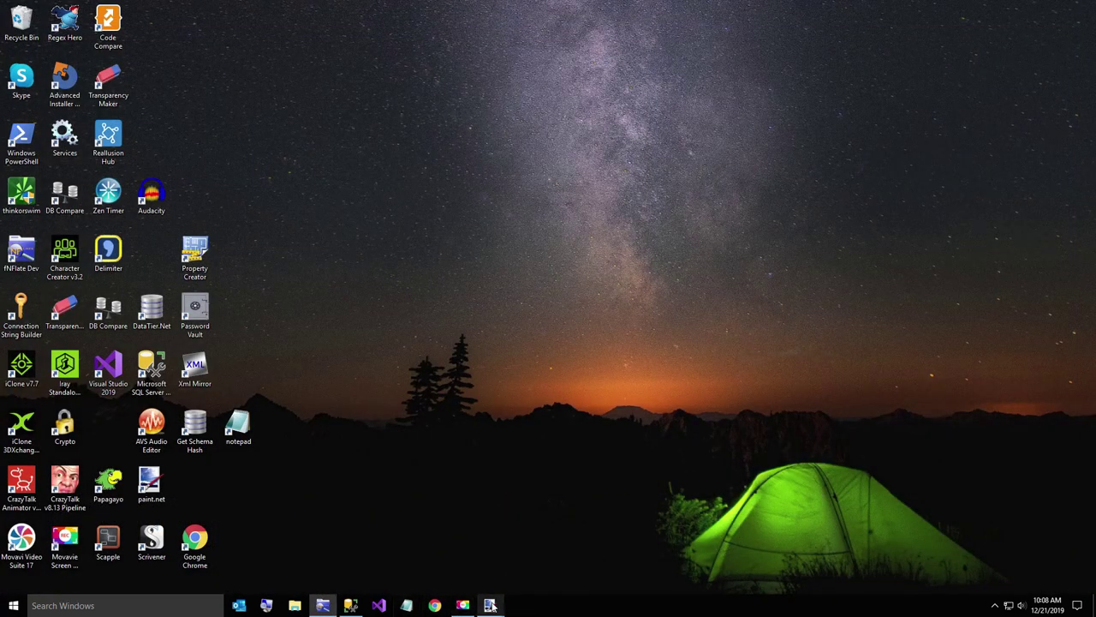
Back in paint.net, close the yellow-text image, open PaulsPancakesTransparentText.png and select all.
mouse_move(492, 605)
left_click(521, 572)
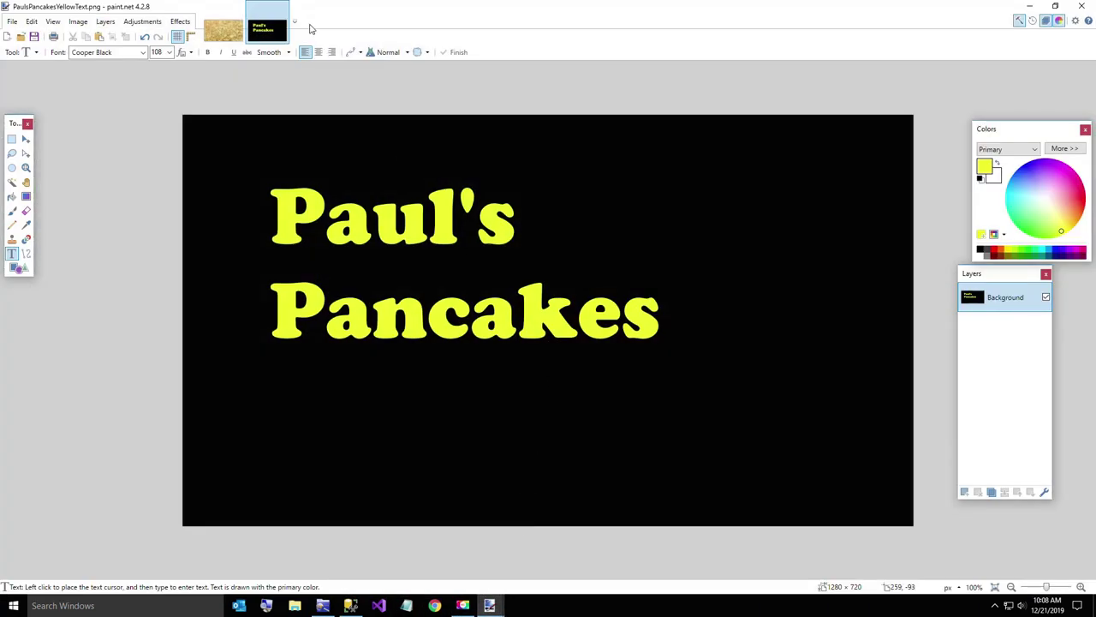
left_click(282, 8)
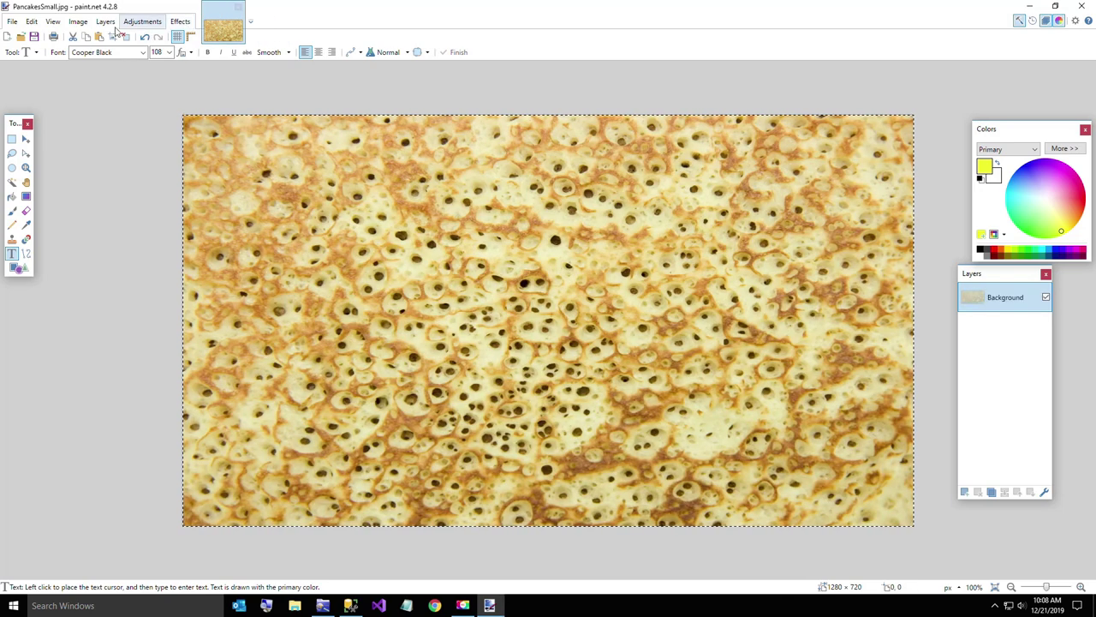
left_click(12, 21)
left_click(26, 50)
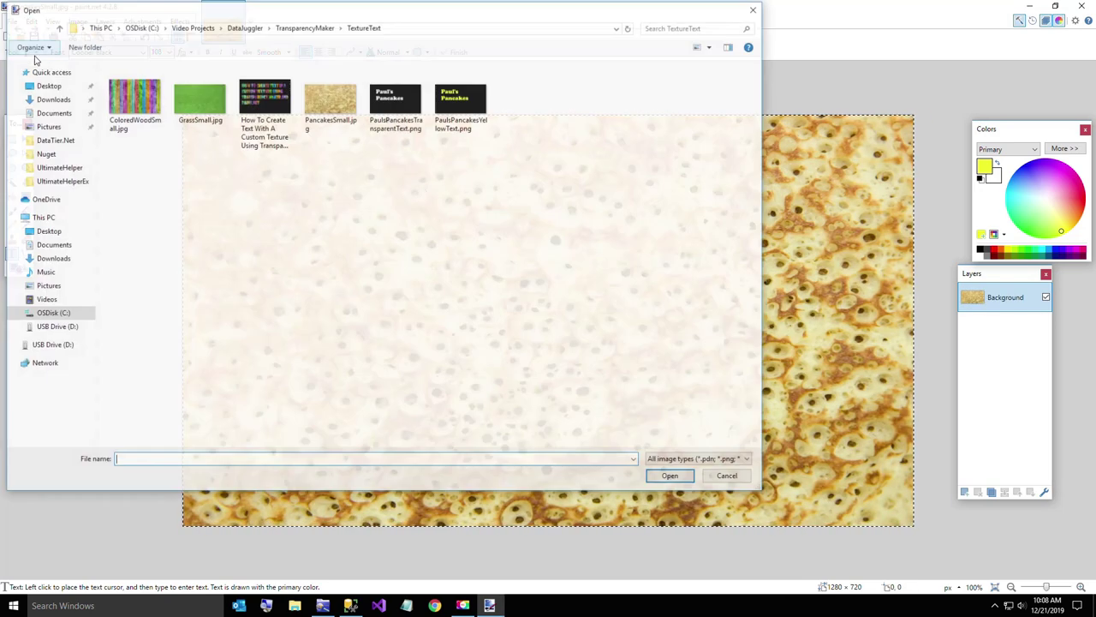
double_click(397, 113)
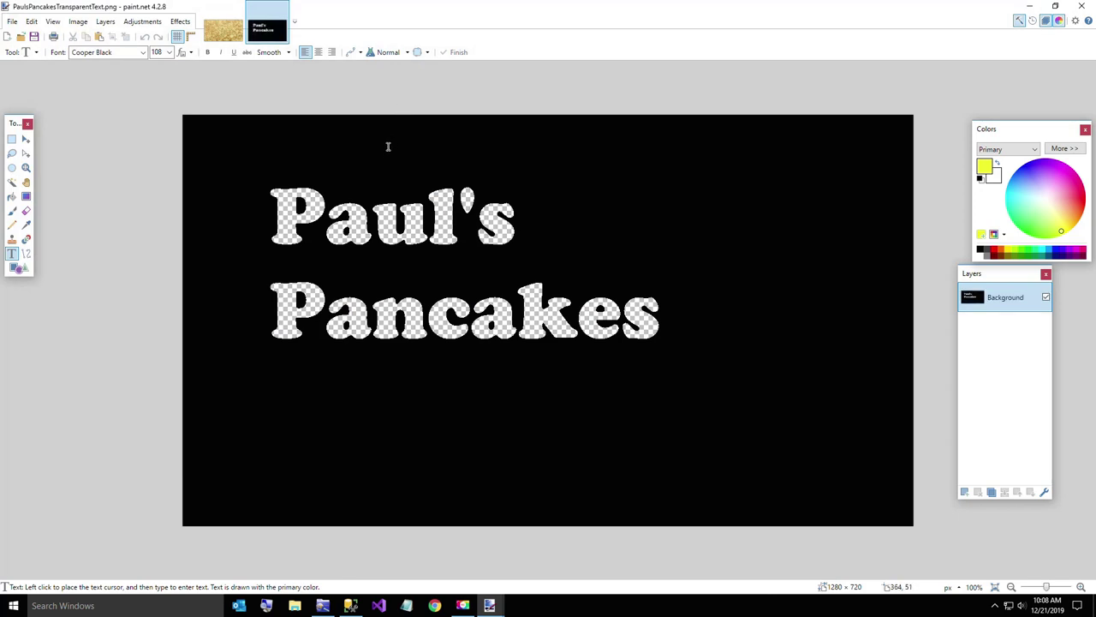
key("ctrl+a")
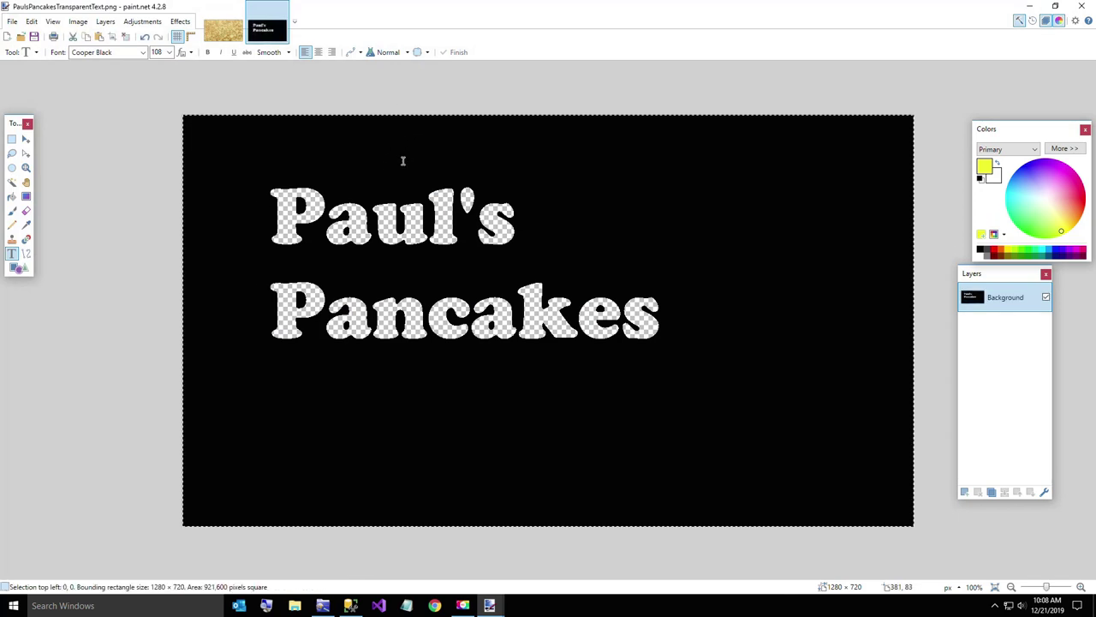
Paste the transparent-text image onto a new layer above the PancakesSmall.jpg photo.
left_click(222, 35)
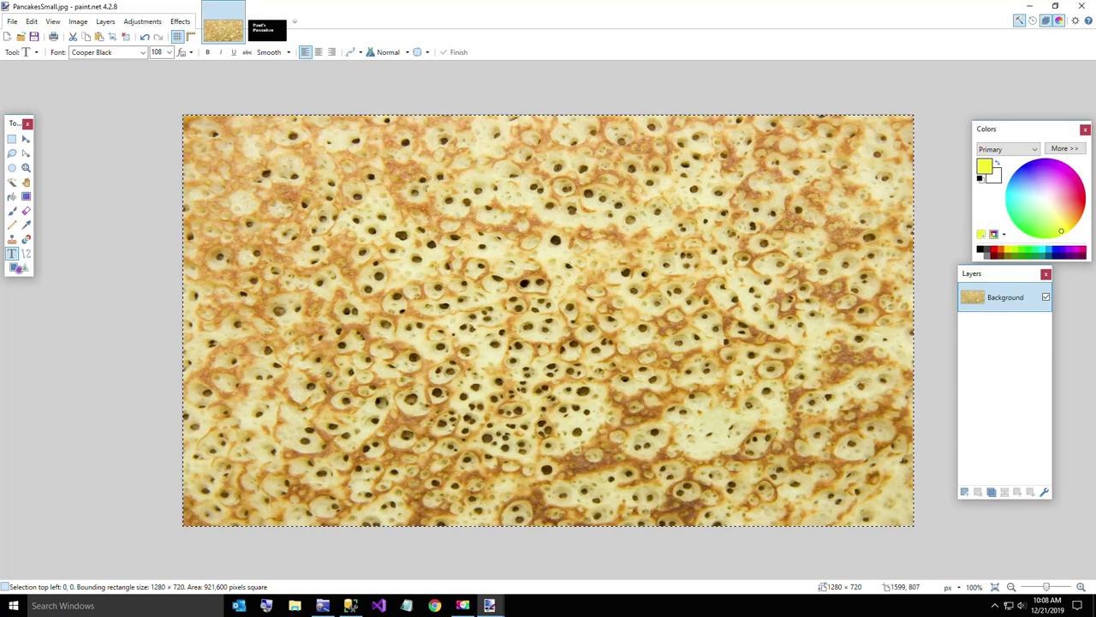
left_click(965, 492)
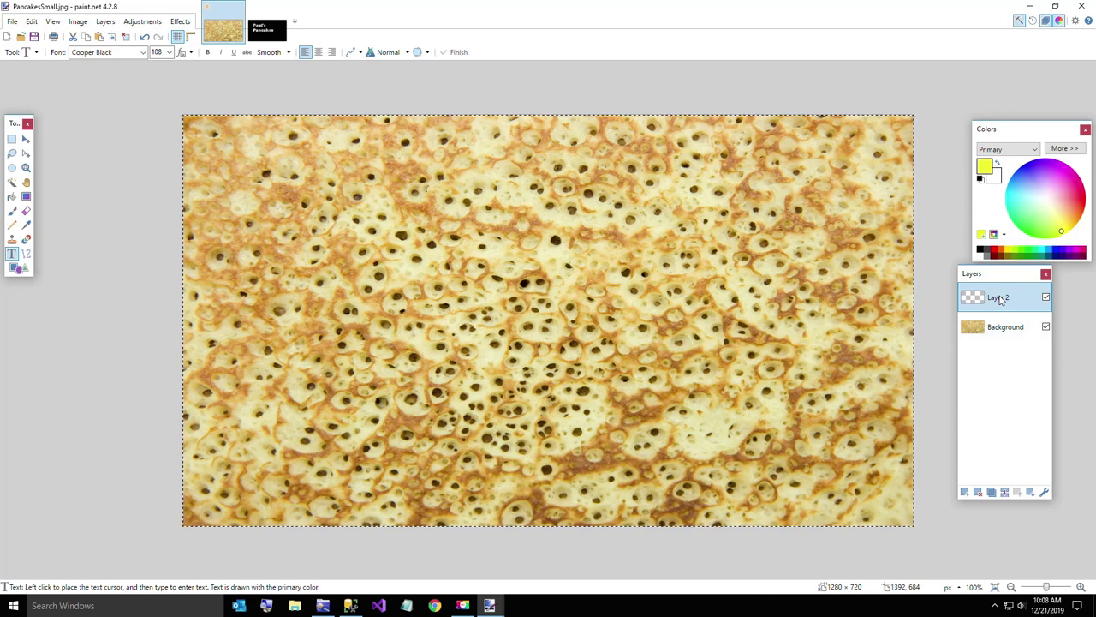
key("ctrl+v")
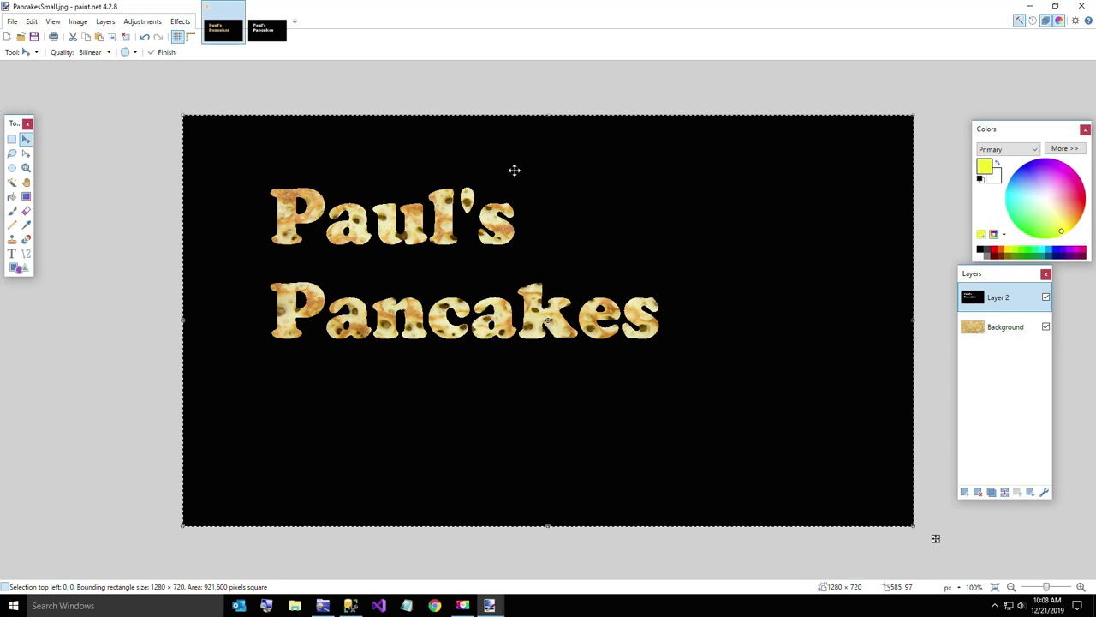
Save the image as PaulsPancakesBlackbackground.pdn, then minimize paint.net and launch Transparency Maker.
left_click(12, 21)
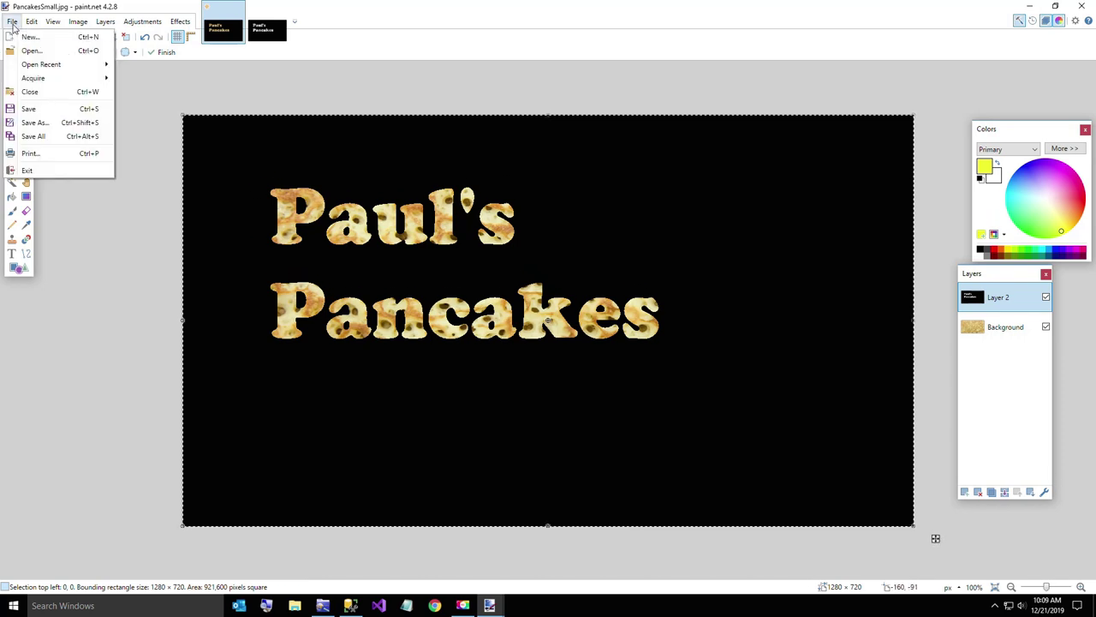
left_click(39, 118)
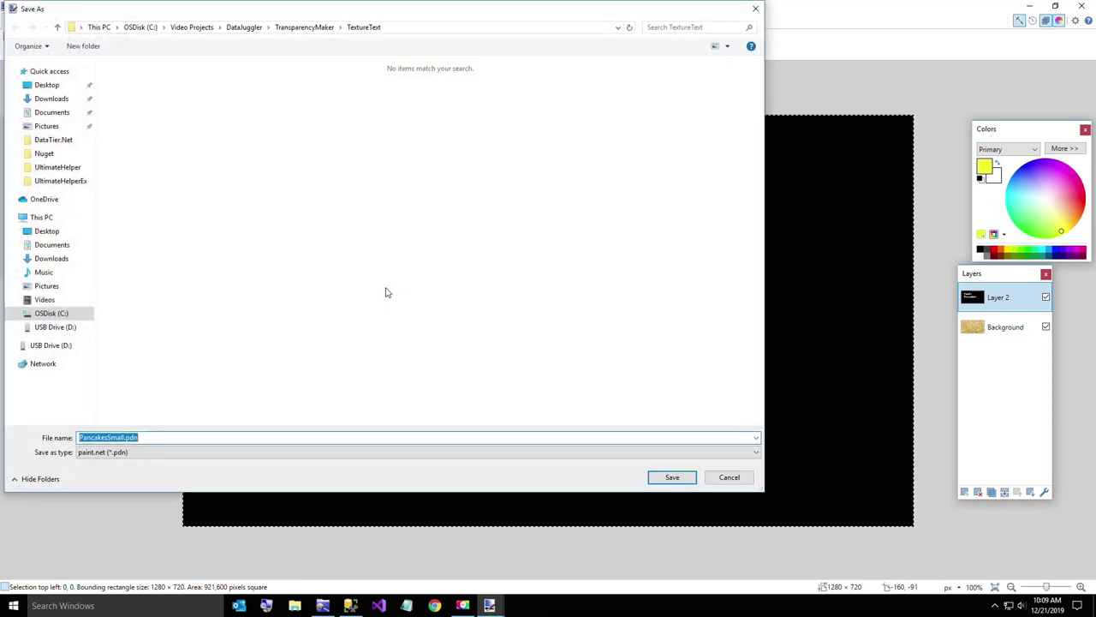
type("PaulsPanc")
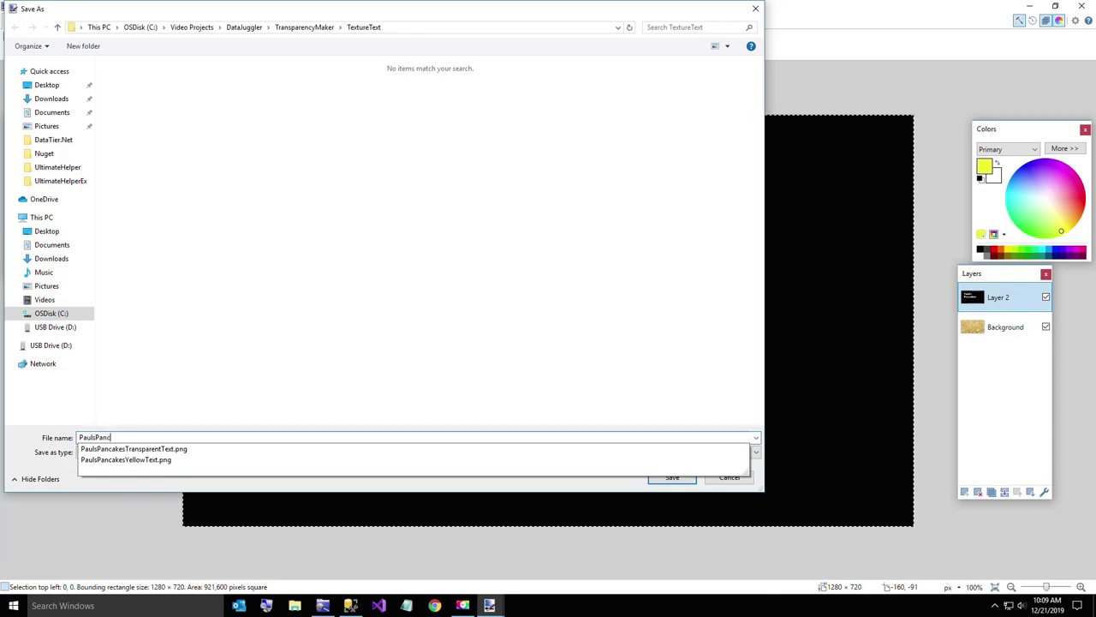
type("akes")
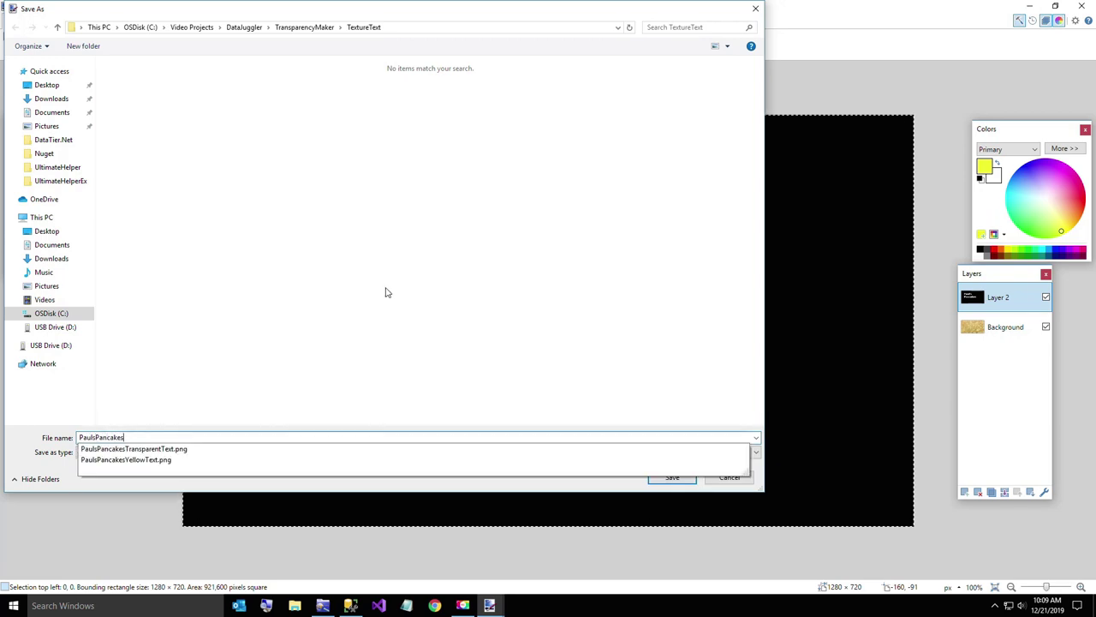
type("Blackbackgro")
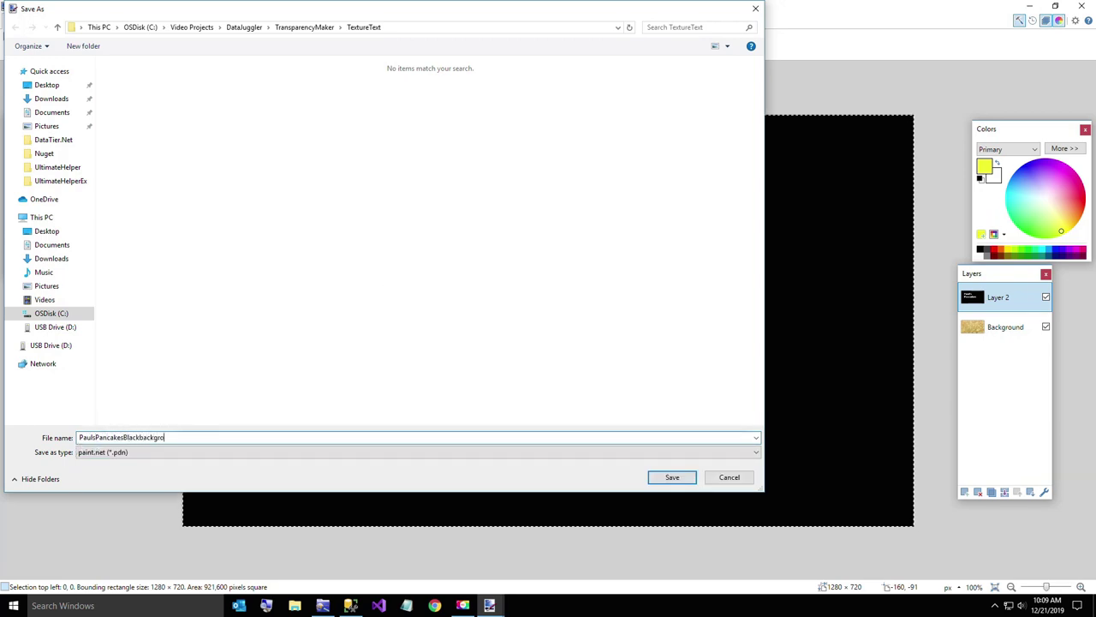
type("und")
left_click(666, 478)
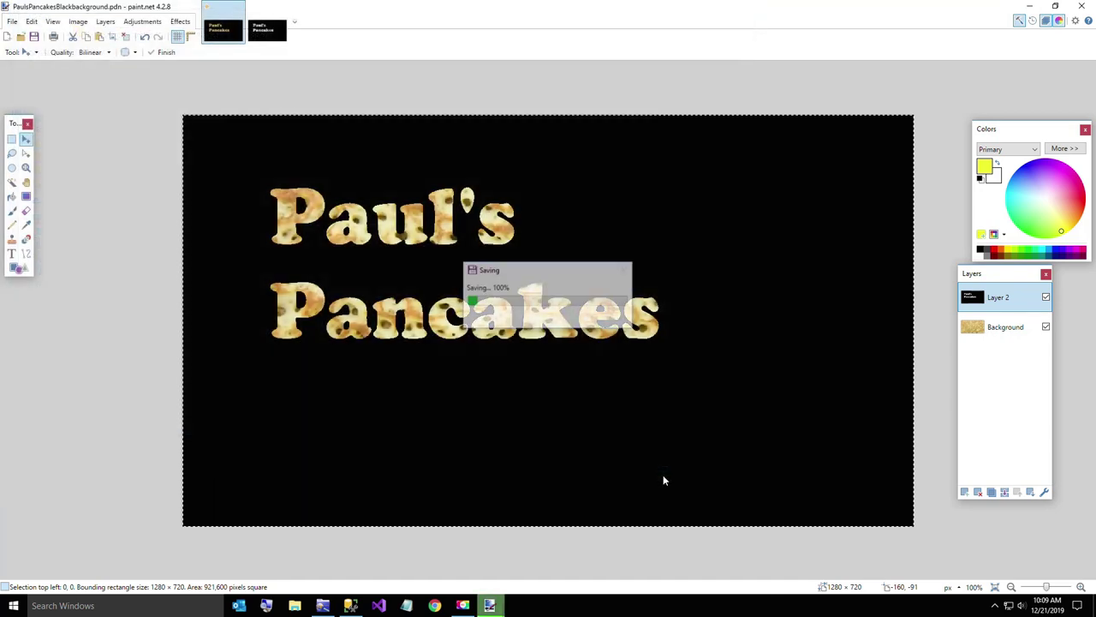
left_click(1030, 6)
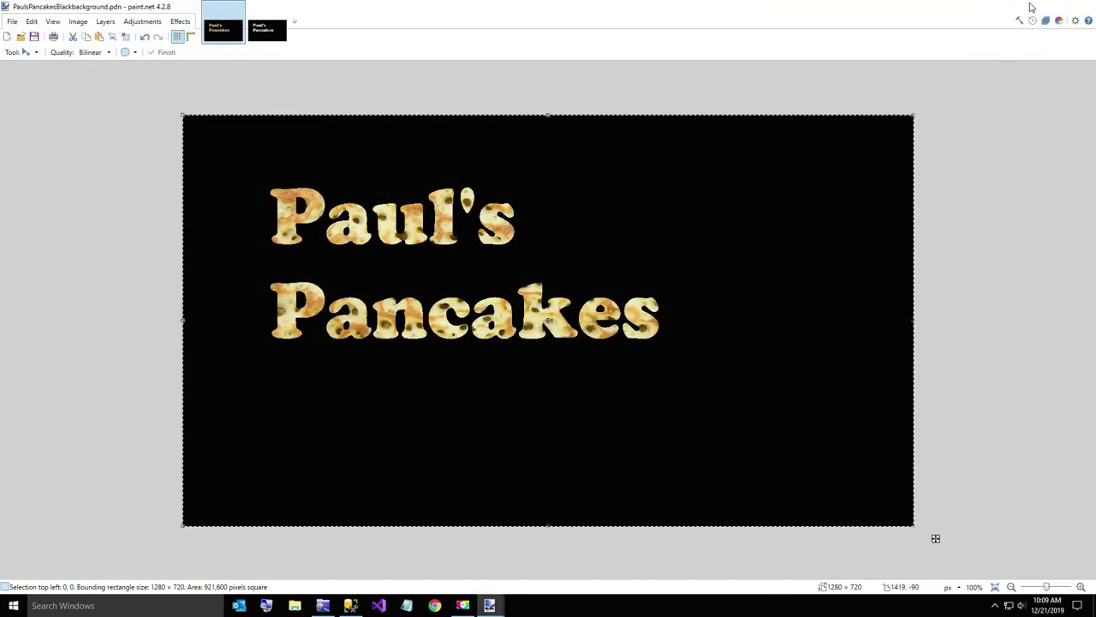
double_click(67, 317)
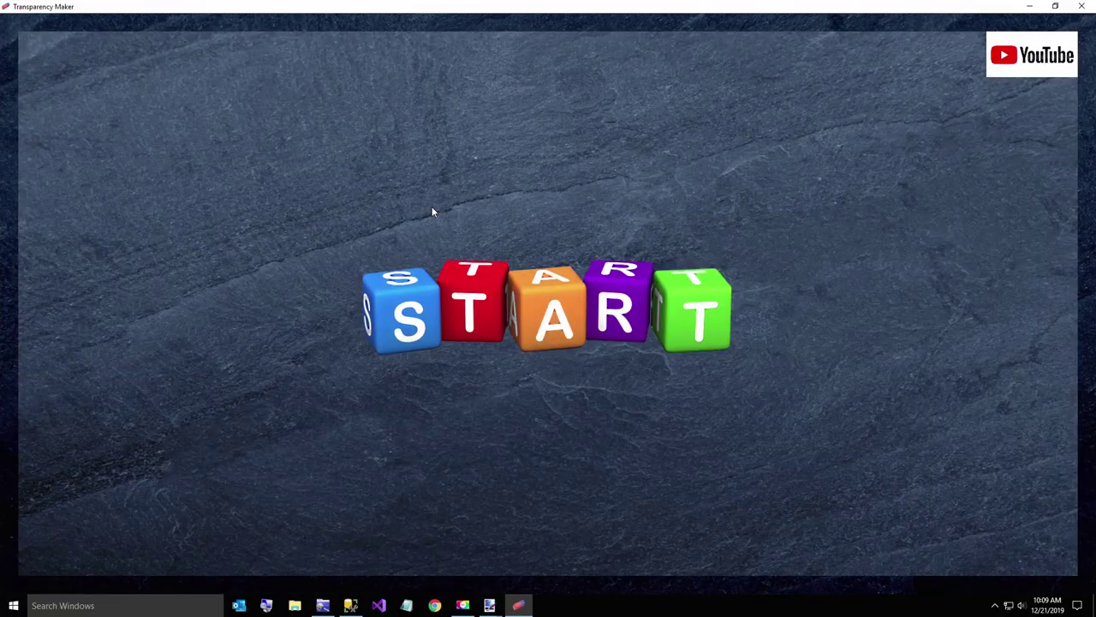
Load and close PaulsPancakesYellowText.png in Transparency Maker, then return to the paint.net pancake image.
left_click(466, 296)
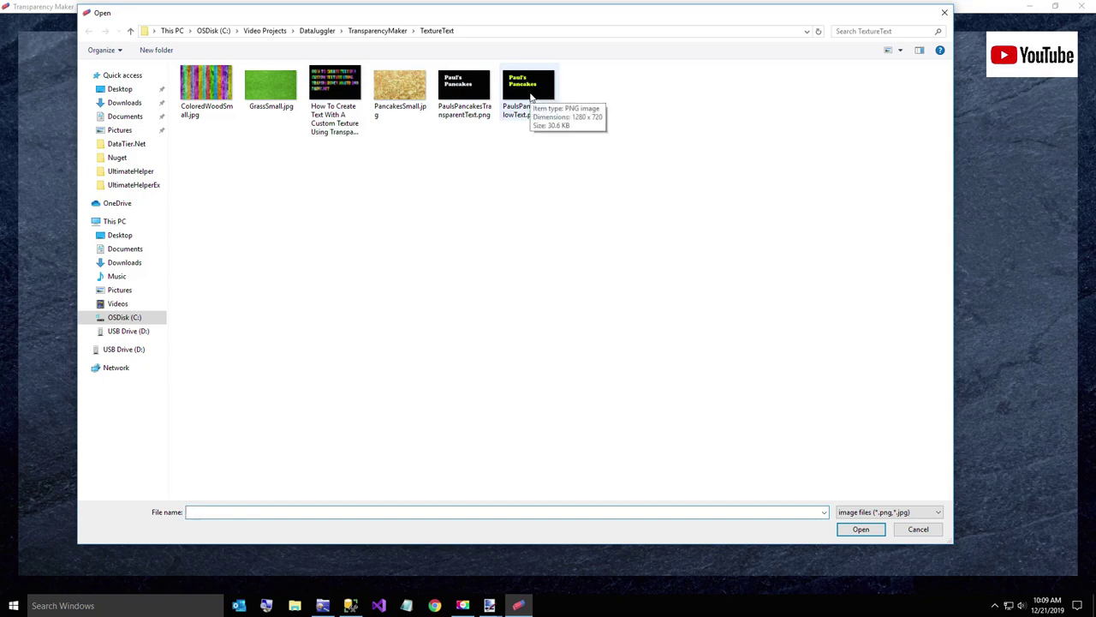
double_click(530, 93)
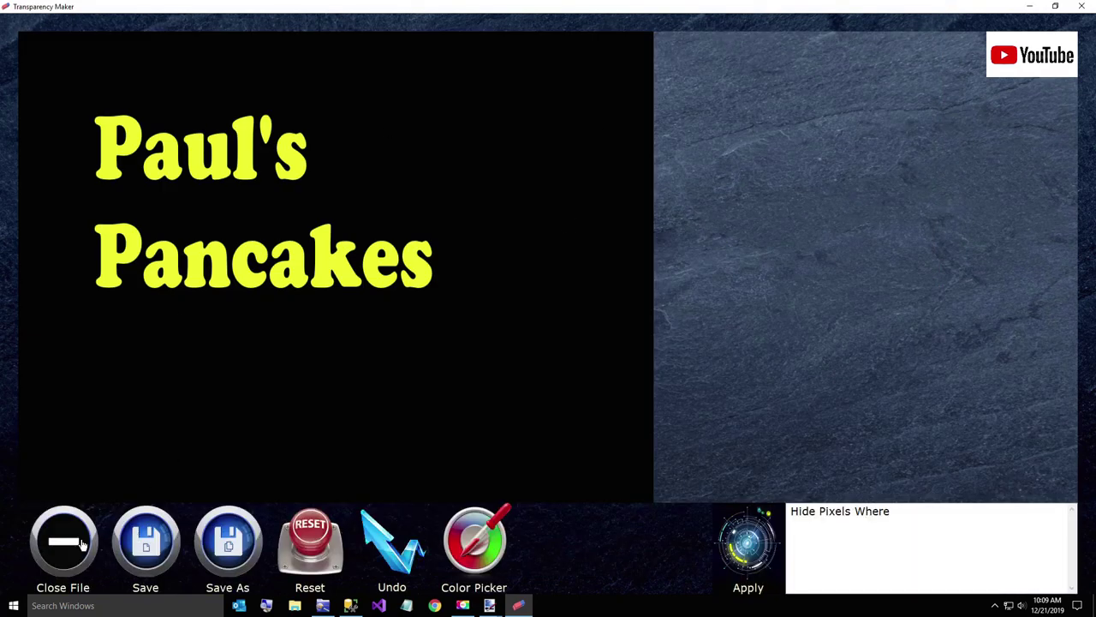
left_click(82, 544)
left_click(426, 326)
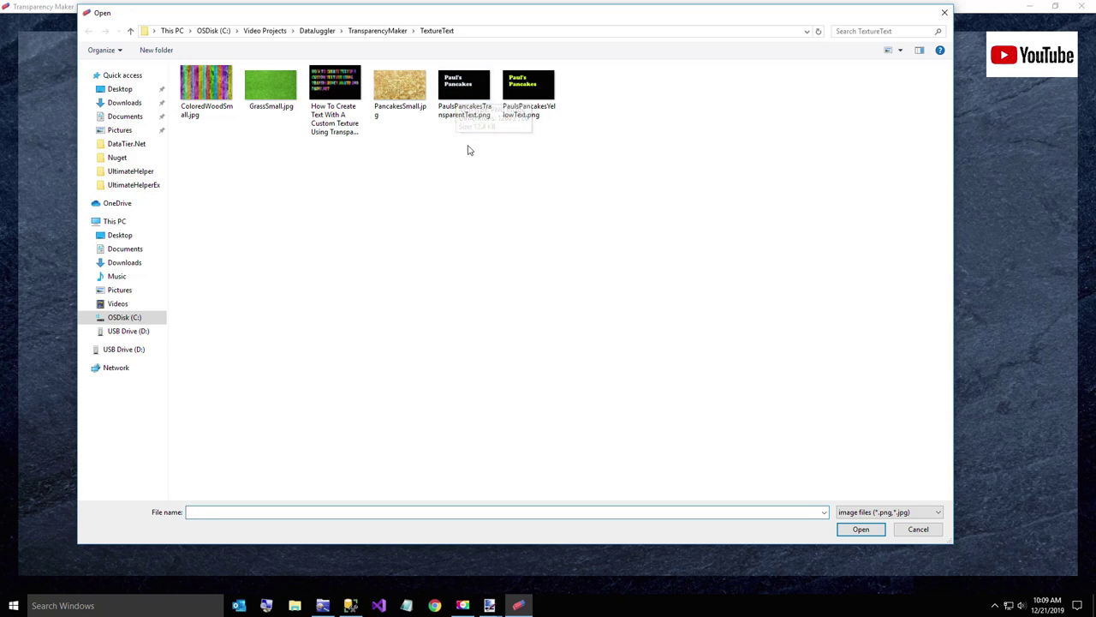
mouse_move(489, 604)
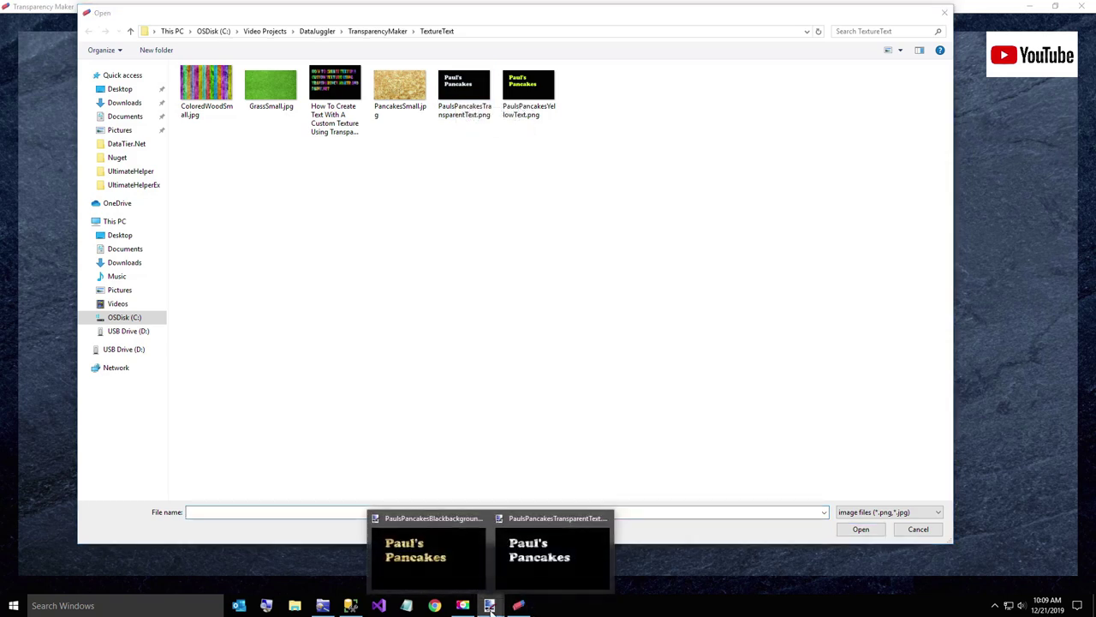
left_click(426, 557)
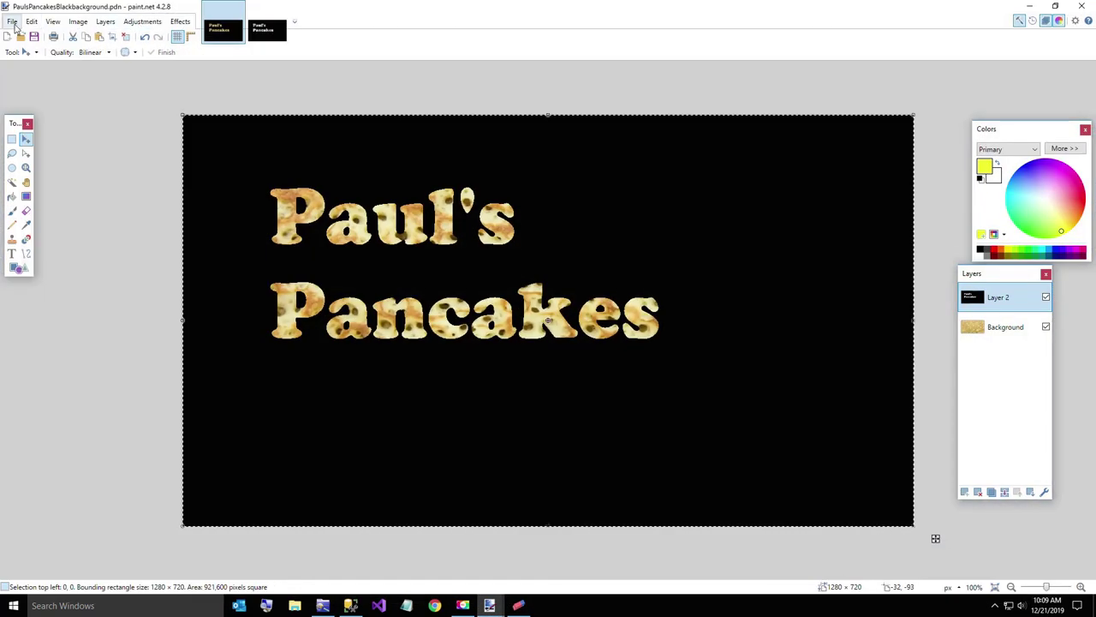
Save the pancake title image as PNG, PaulsPancakesBlackbackground.png, flattening its layers.
left_click(12, 22)
left_click(27, 124)
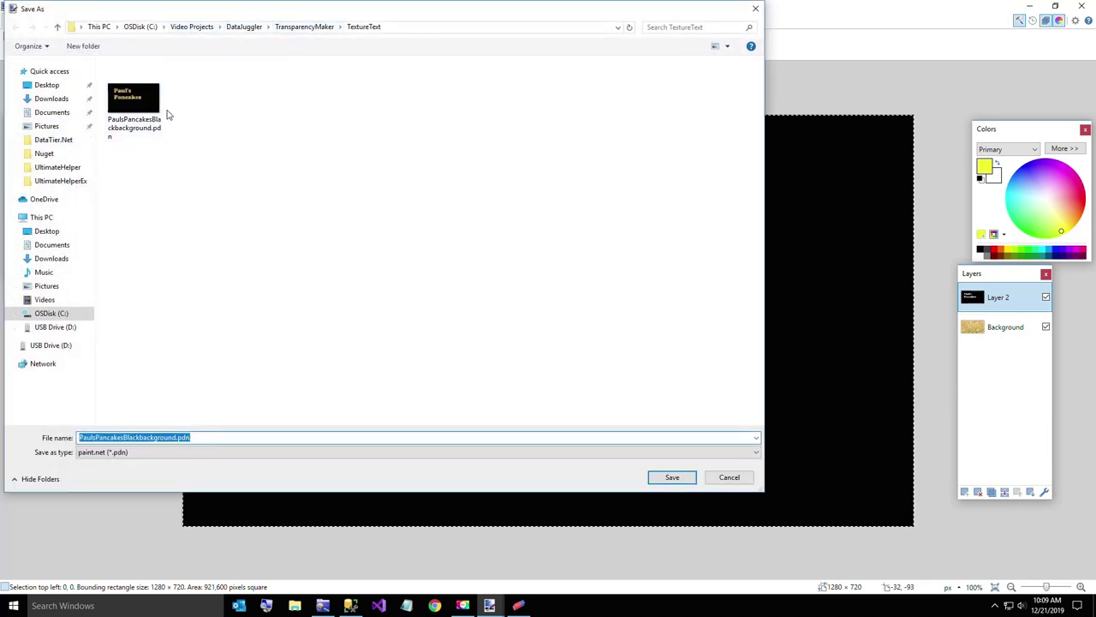
left_click(159, 451)
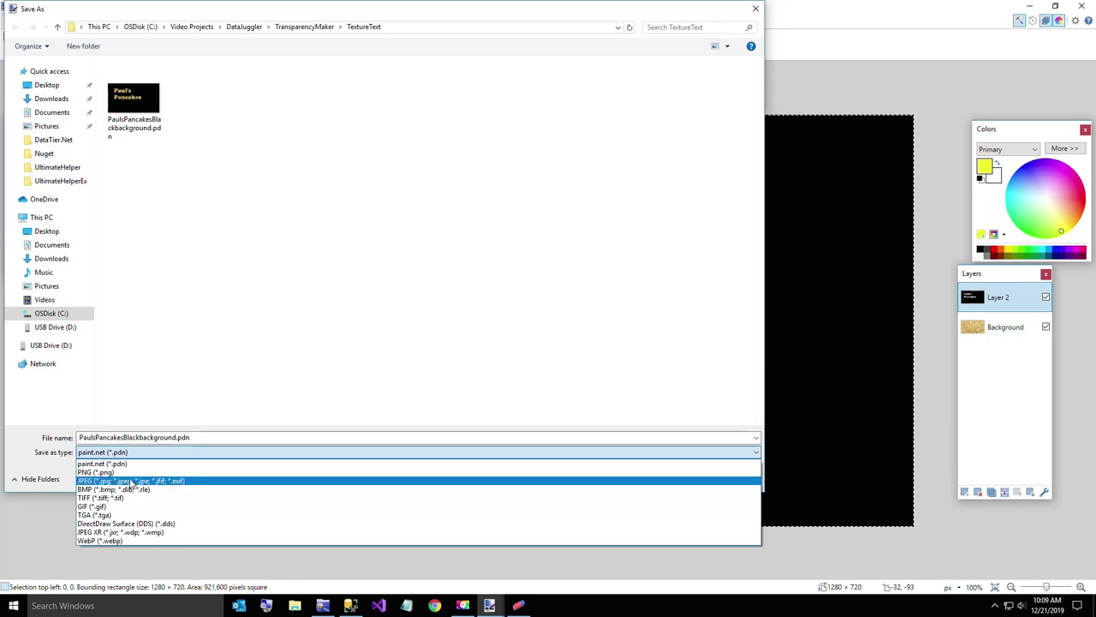
left_click(128, 472)
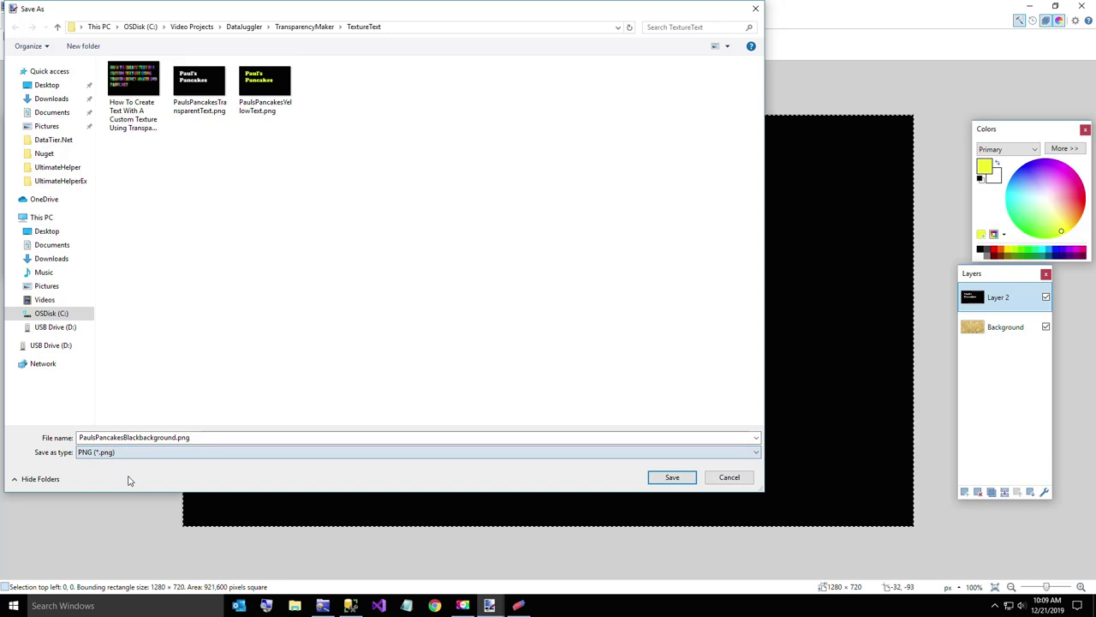
left_click(672, 477)
left_click(544, 393)
left_click(523, 325)
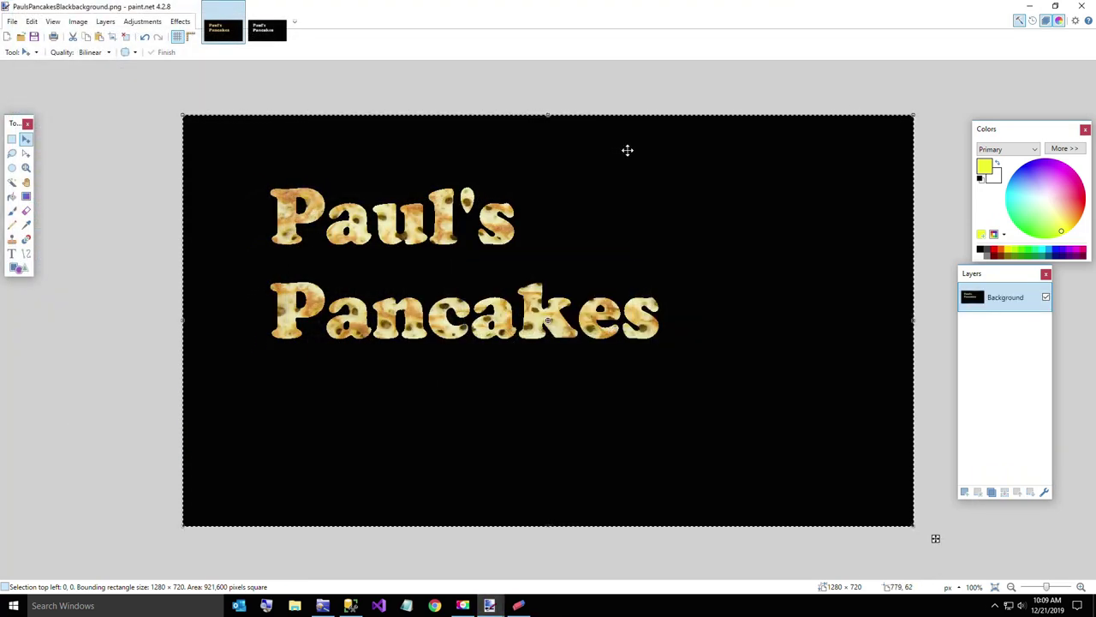
Load PaulsPancakesBlackbackground.png in Transparency Maker, hide pixels where Total < 5, and begin saving.
left_click(1030, 7)
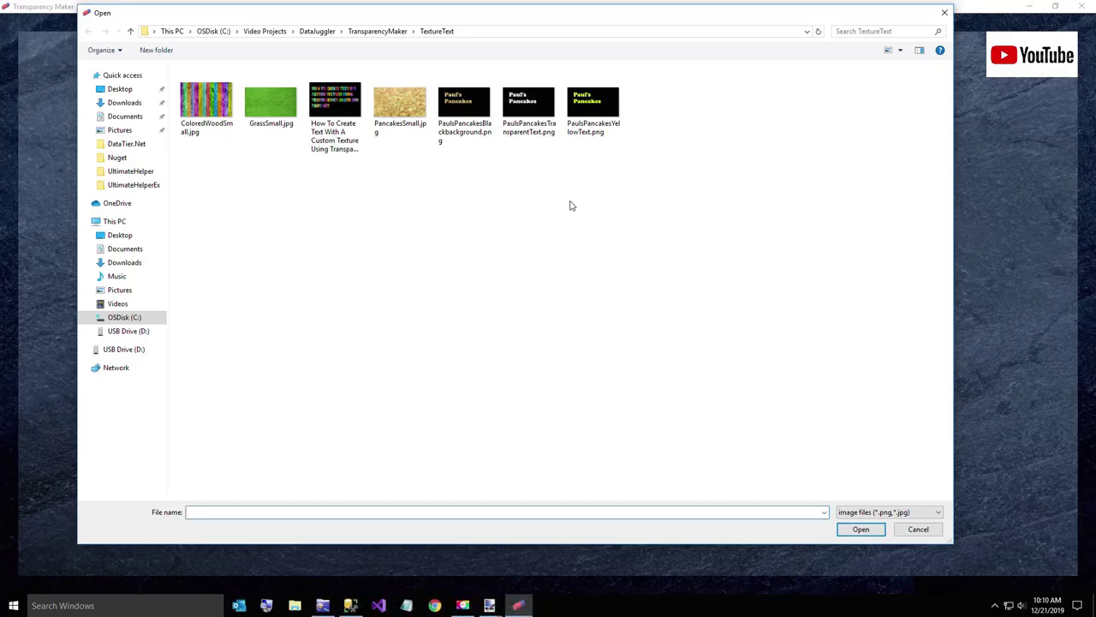
double_click(472, 120)
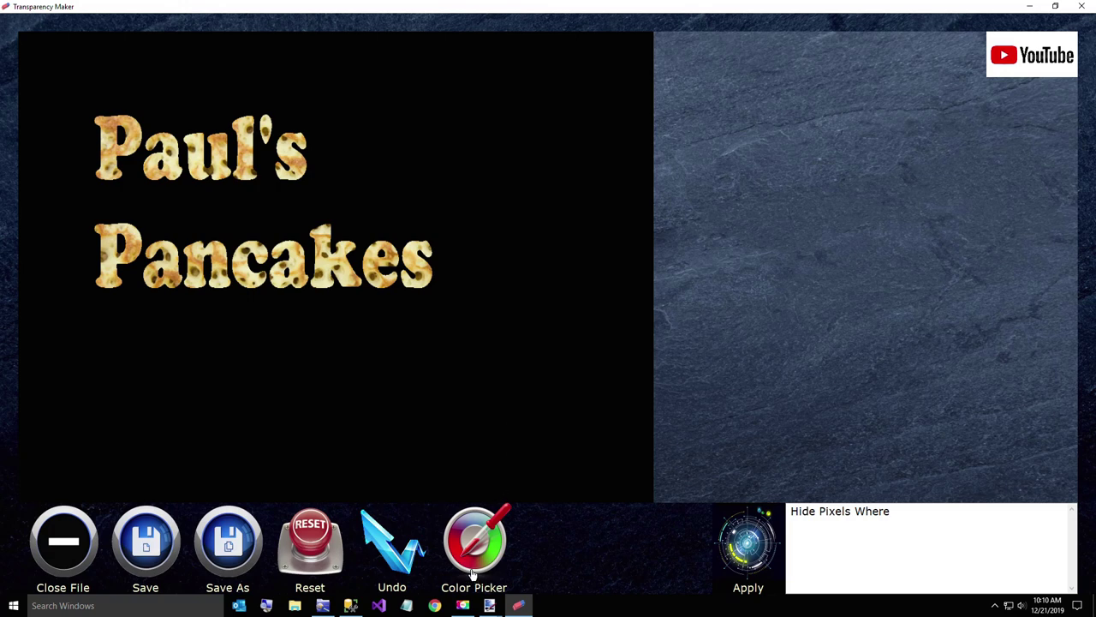
left_click(471, 574)
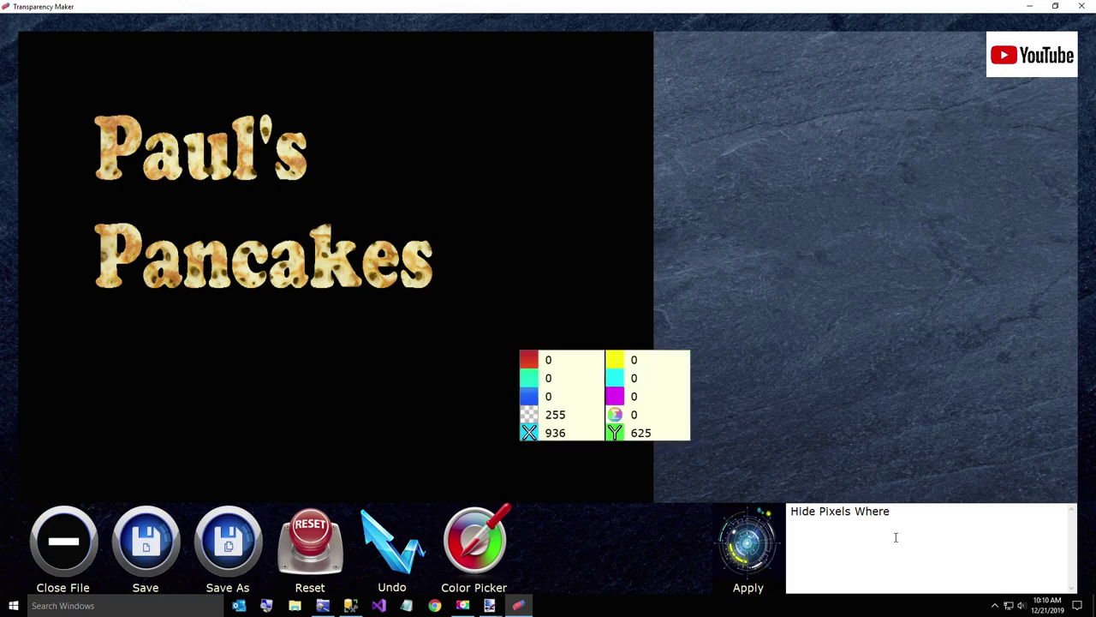
left_click(915, 512)
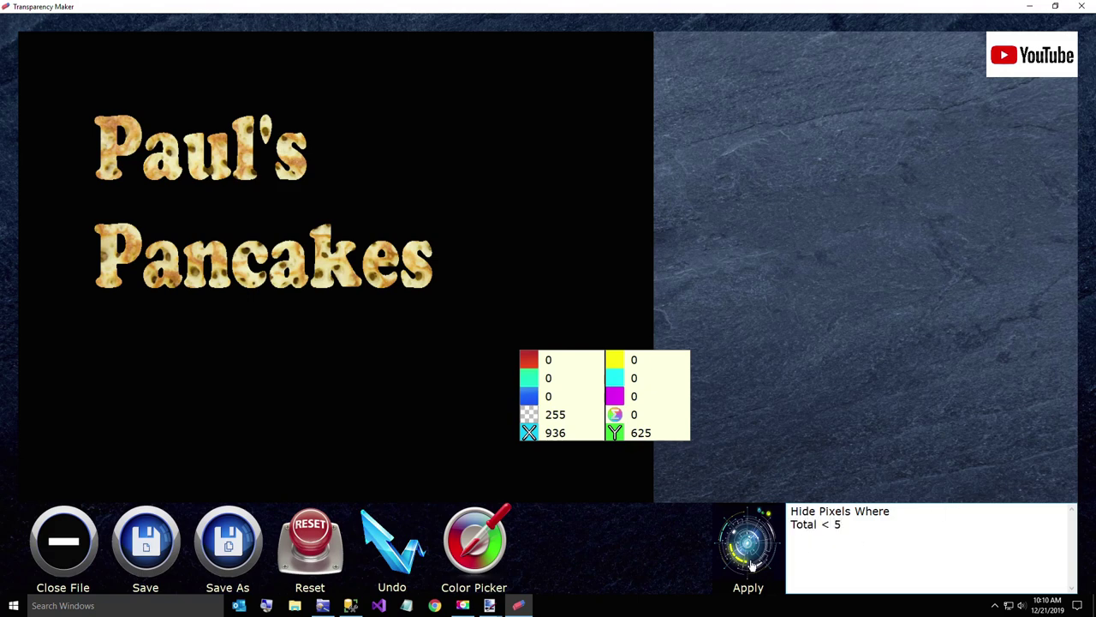
left_click(751, 566)
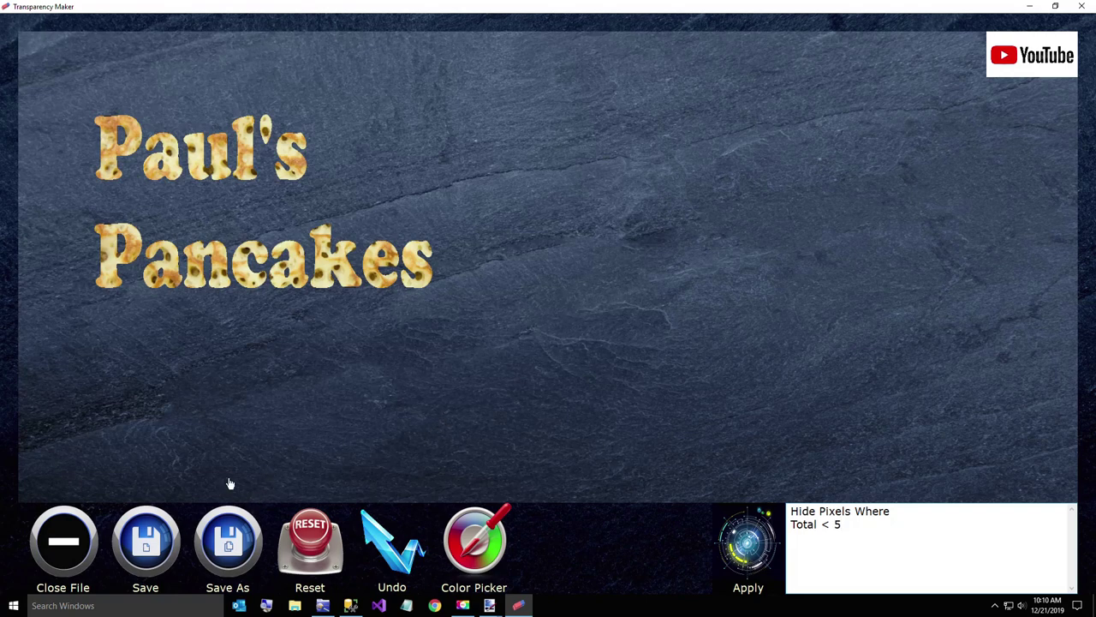
left_click(216, 561)
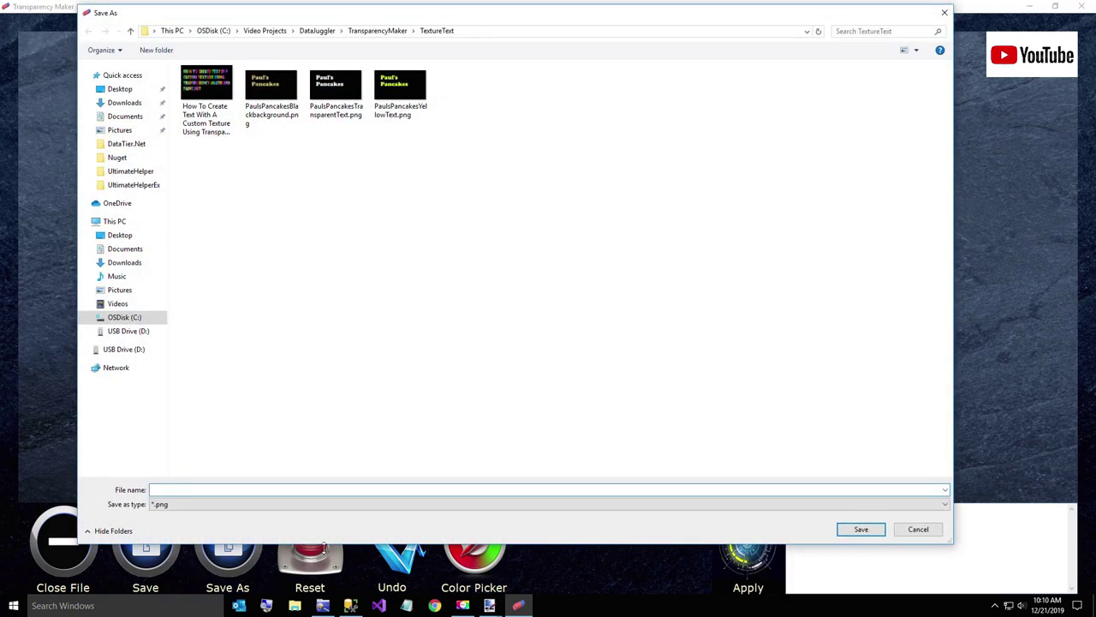
Save the transparent image as PaulsPancakesLogo, close it, and bring the file browser forward.
type("PaulsPanca")
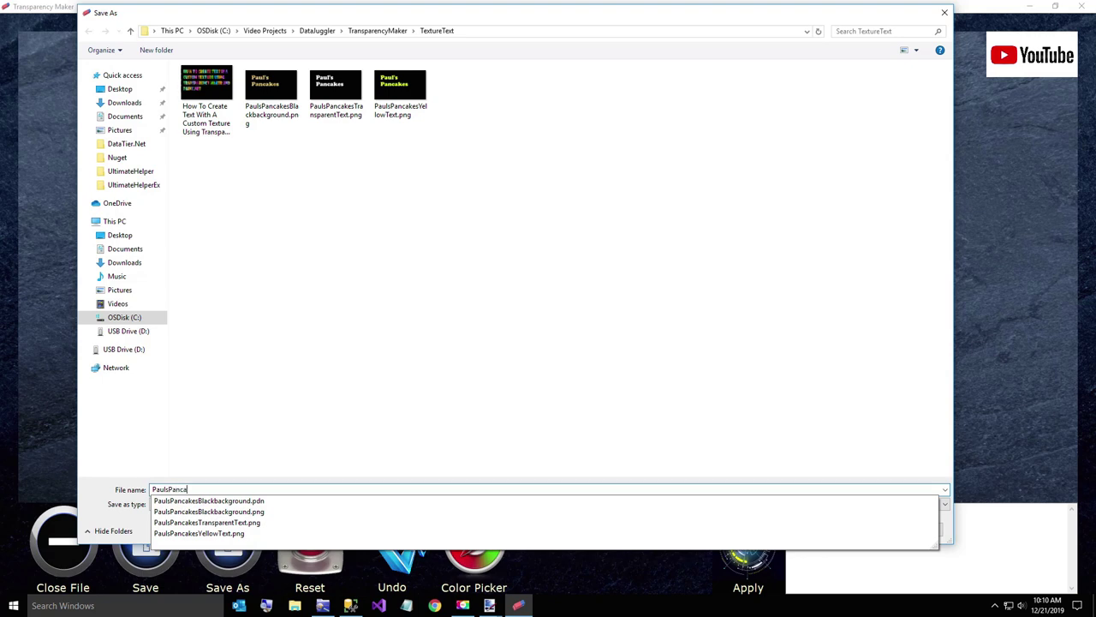
type("kesLogo")
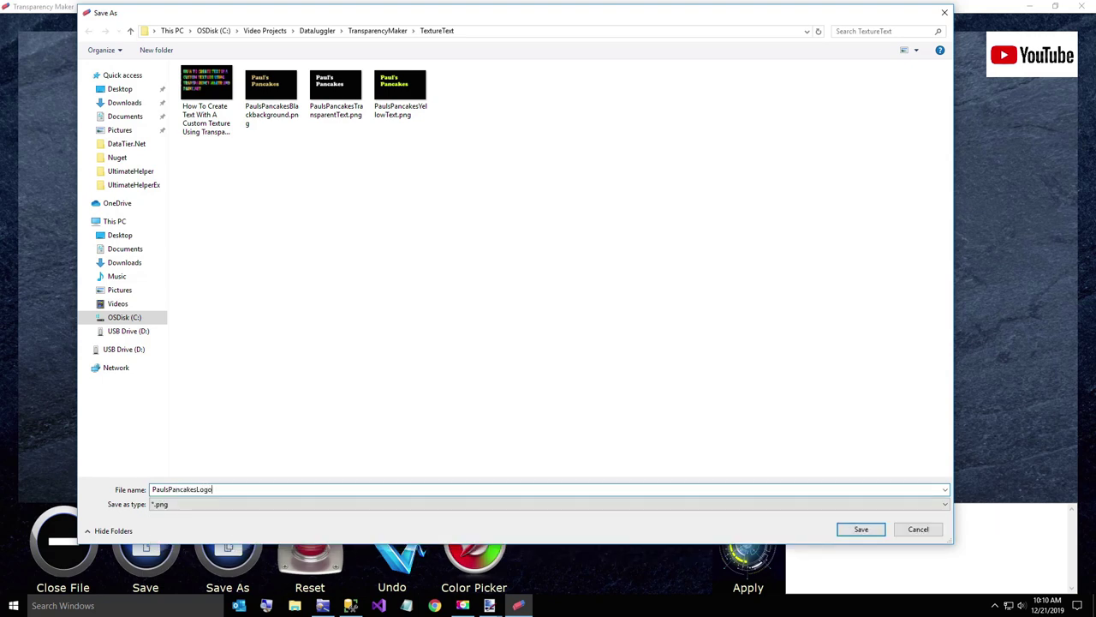
left_click(843, 530)
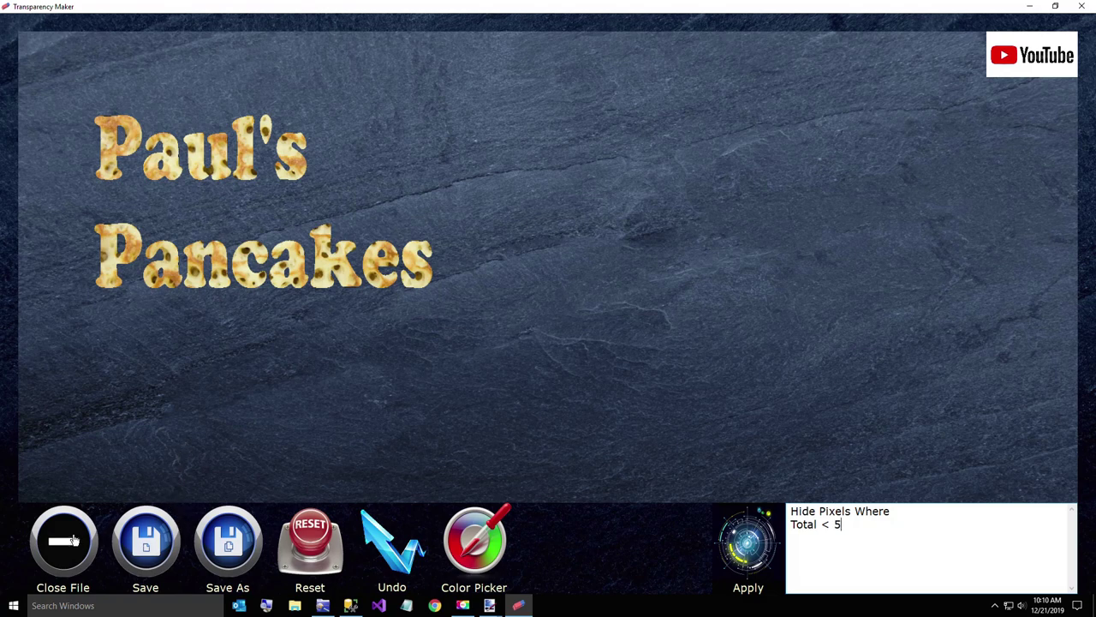
left_click(74, 539)
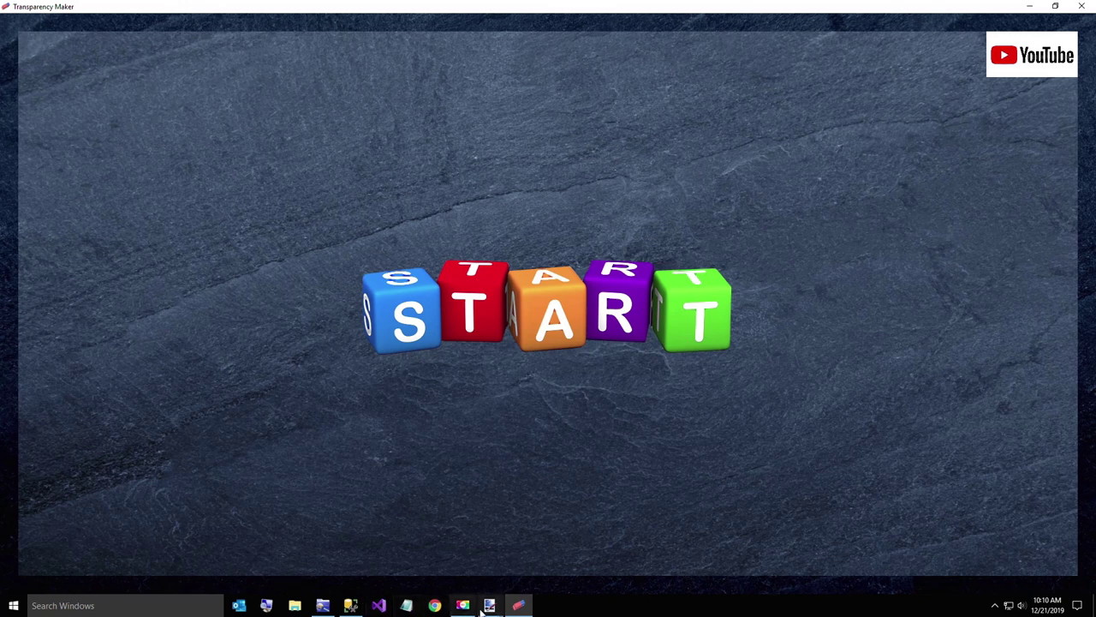
mouse_move(489, 605)
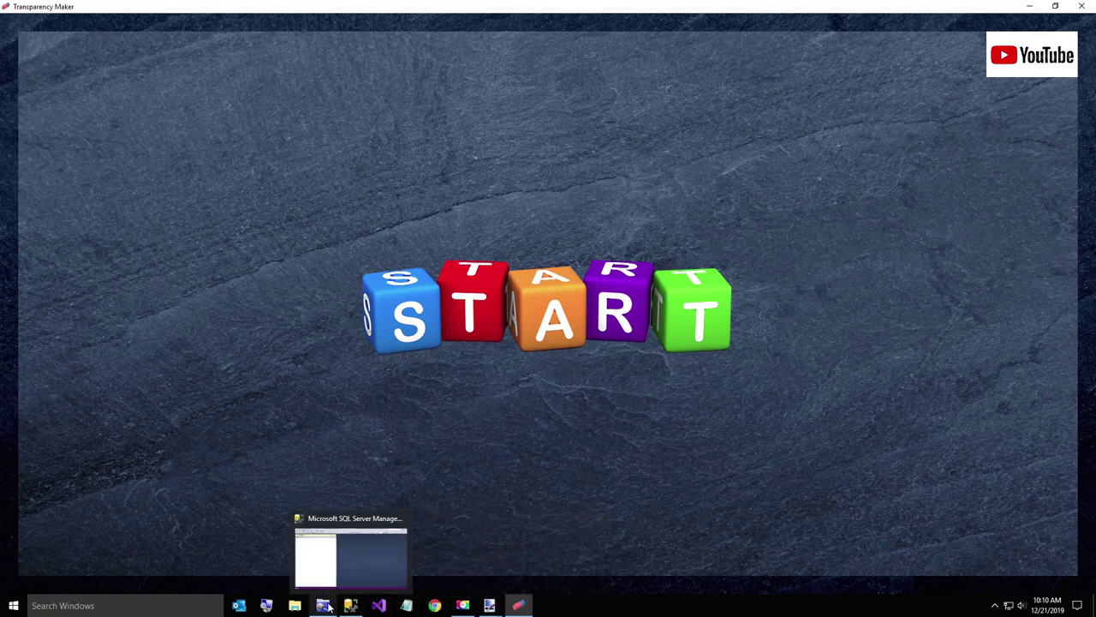
left_click(329, 607)
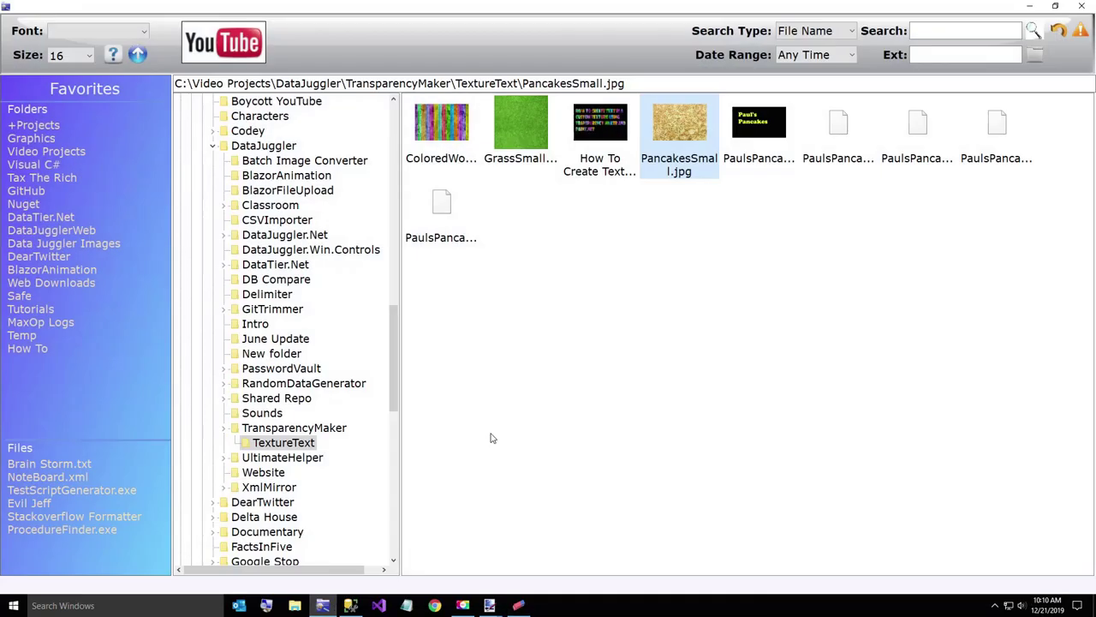
Open the 1280 × 720 GrassSmall.jpg texture from TextureText in paint.net.
double_click(515, 141)
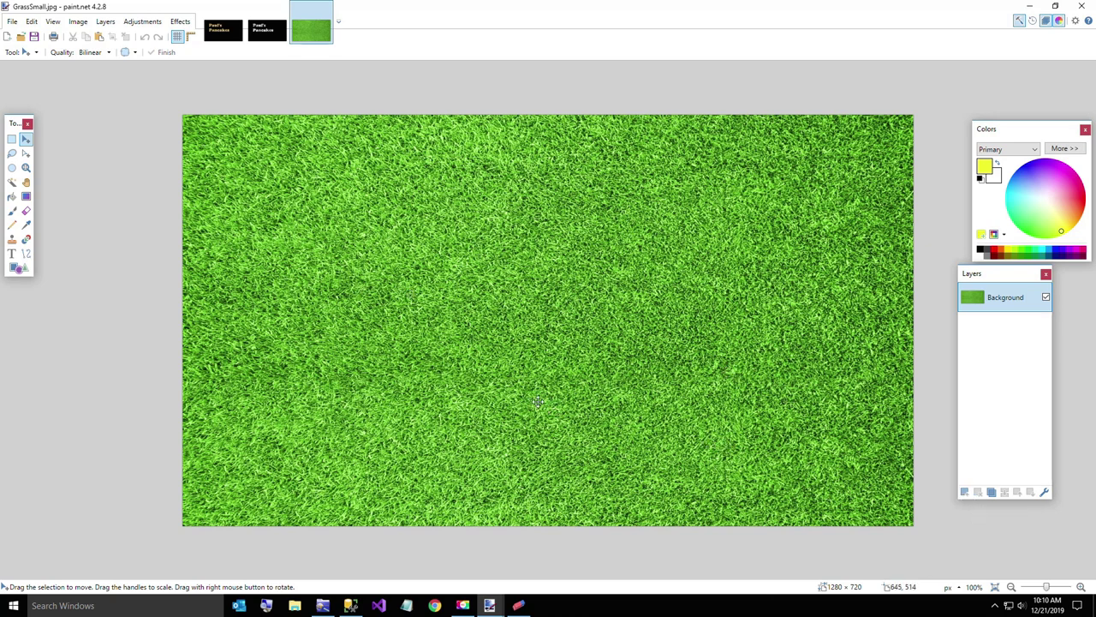
Create a new 1280 × 720 image and fill the whole canvas with black.
key("ctrl+a")
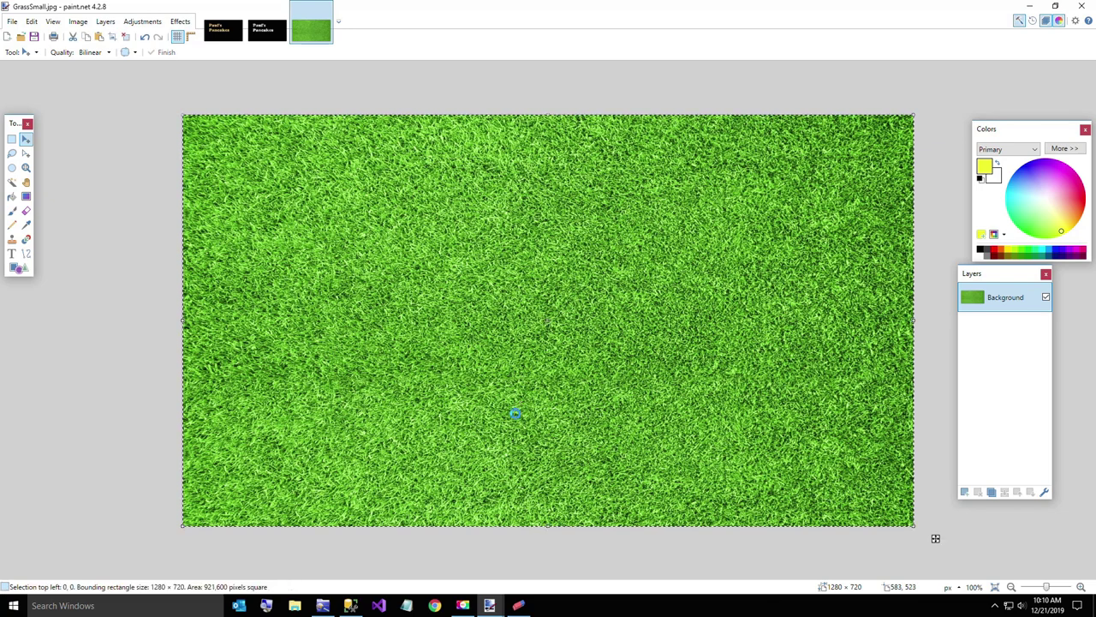
left_click(12, 22)
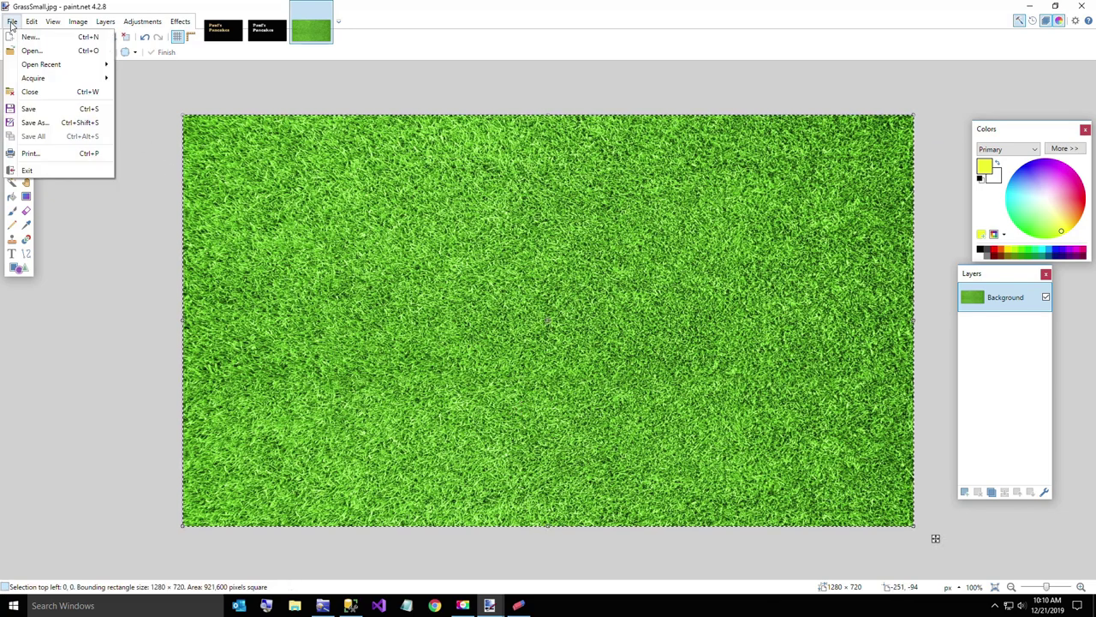
left_click(19, 38)
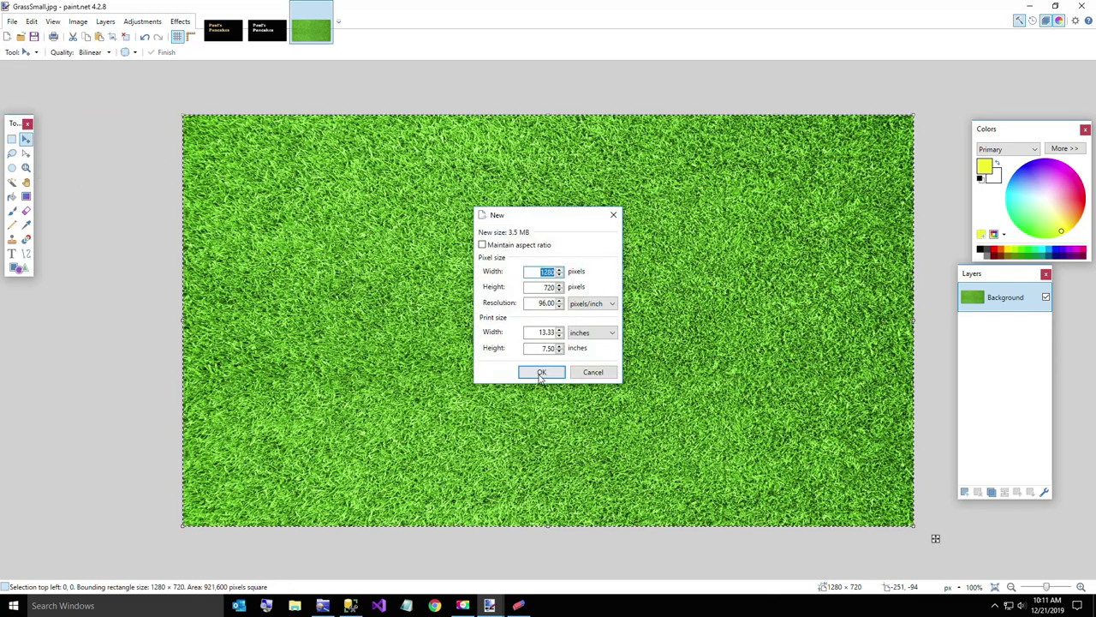
left_click(538, 371)
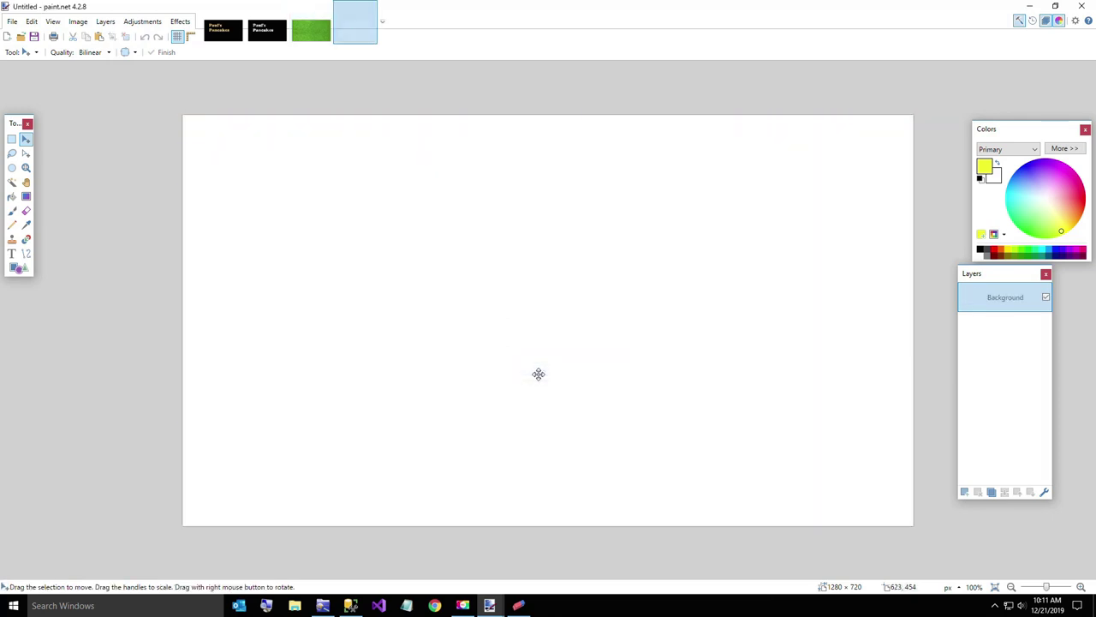
left_click(12, 196)
left_click(267, 294)
key("ctrl+z")
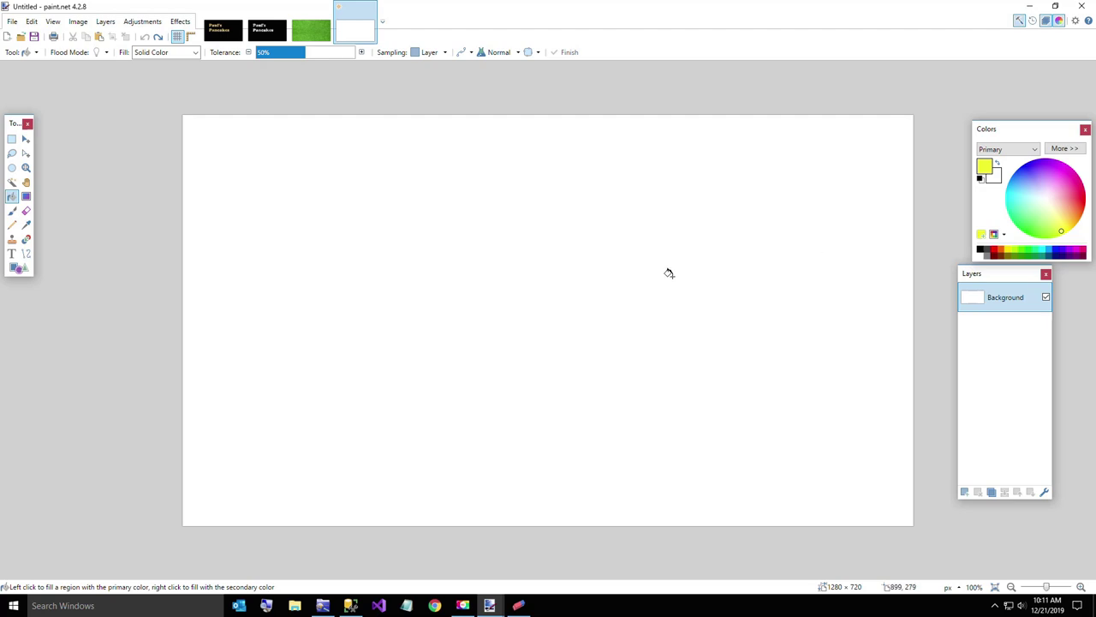
left_click(626, 274)
left_click(981, 250)
left_click(628, 275)
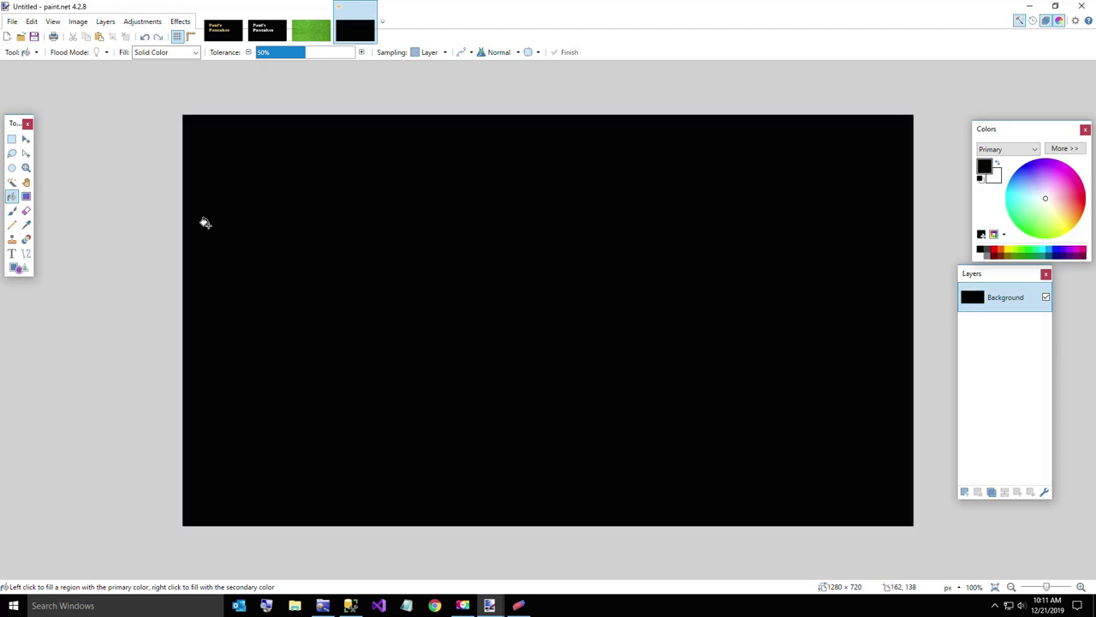
Add yellow two-line text 'Gina's' / 'Grass' on the black canvas.
left_click(11, 253)
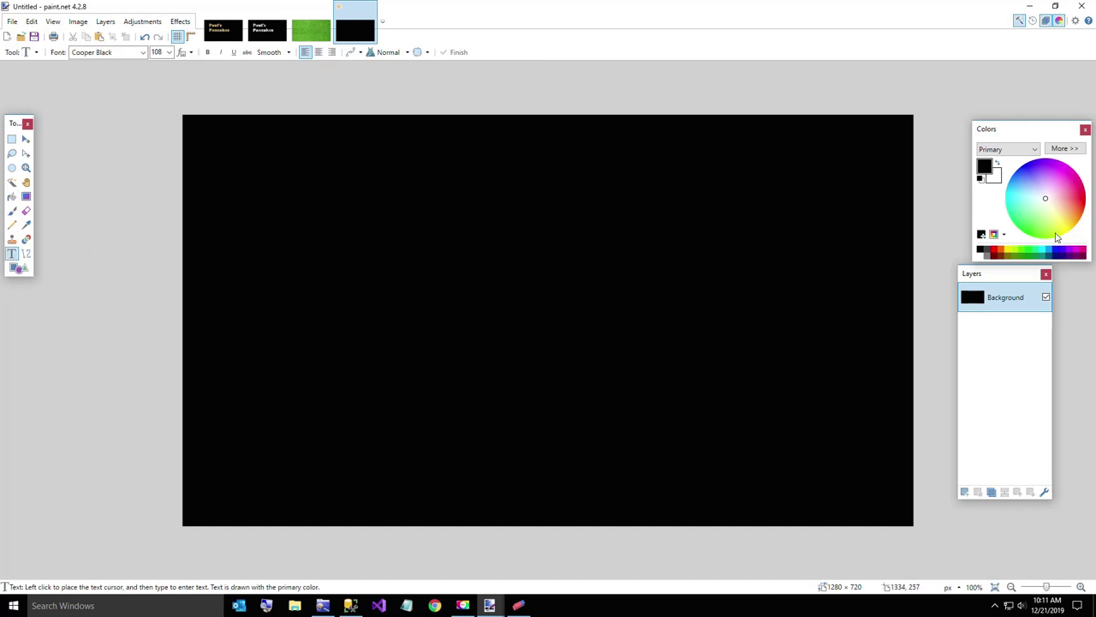
left_click(1064, 231)
left_click(313, 229)
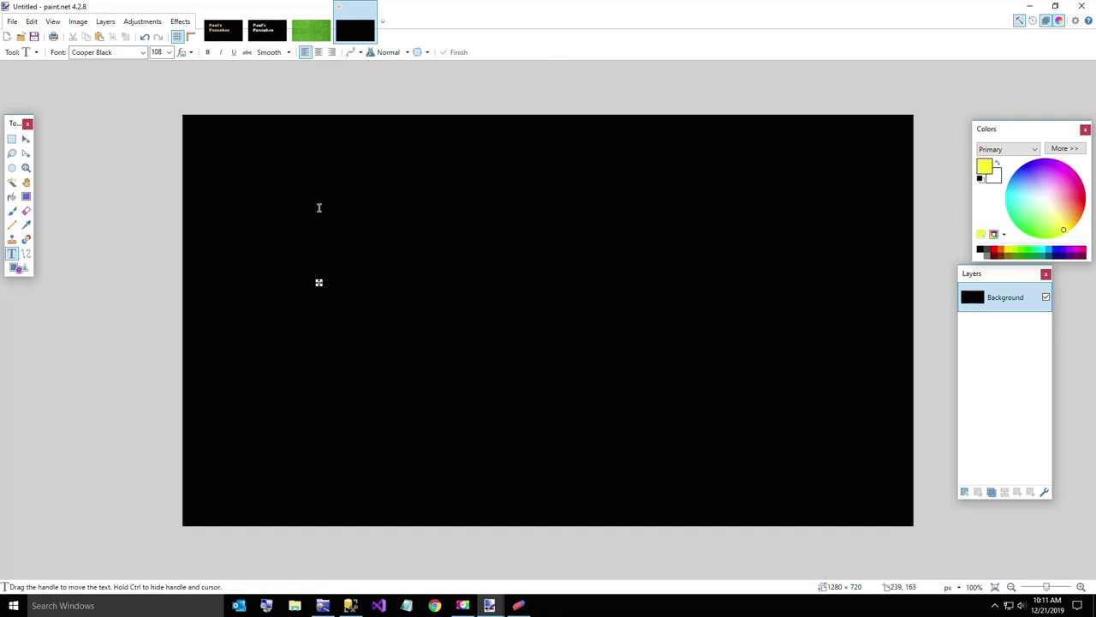
type("G")
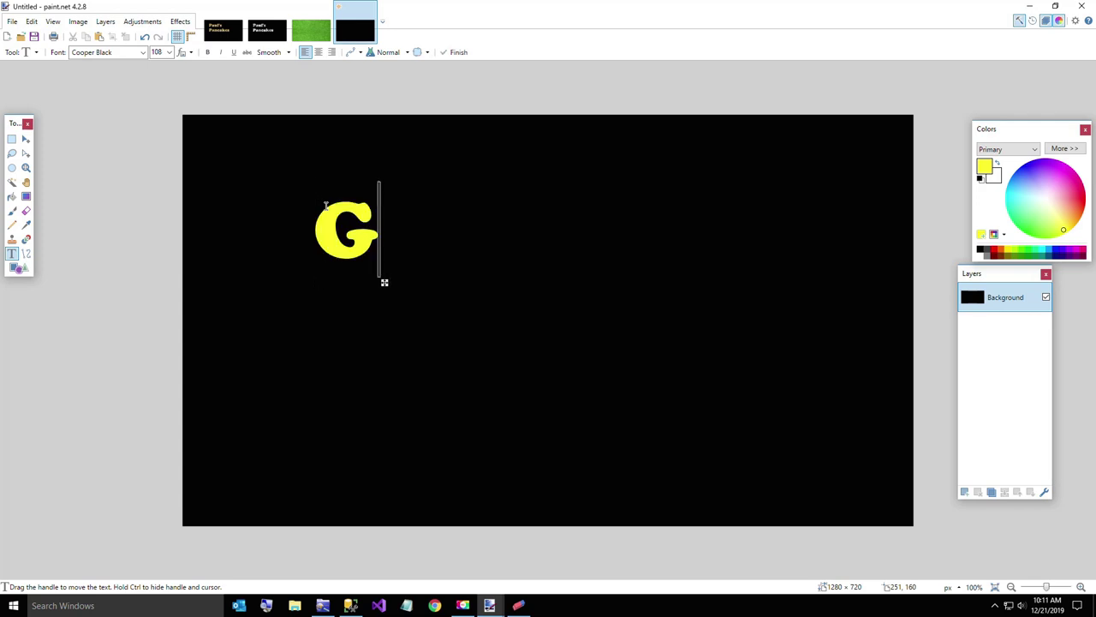
type("ina's")
key("Return")
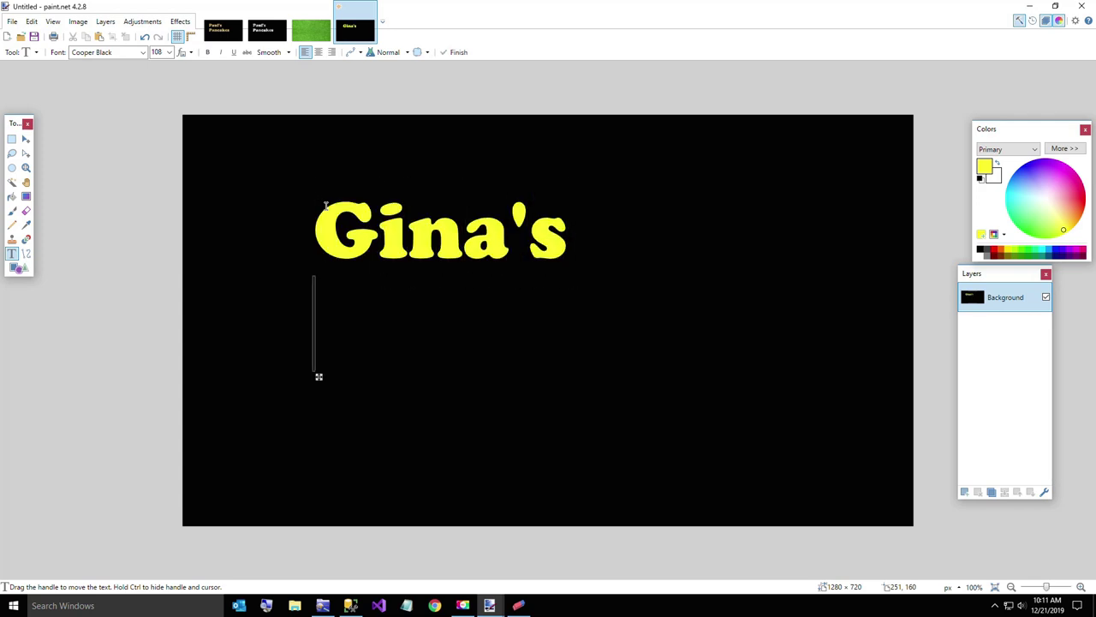
type("Grass")
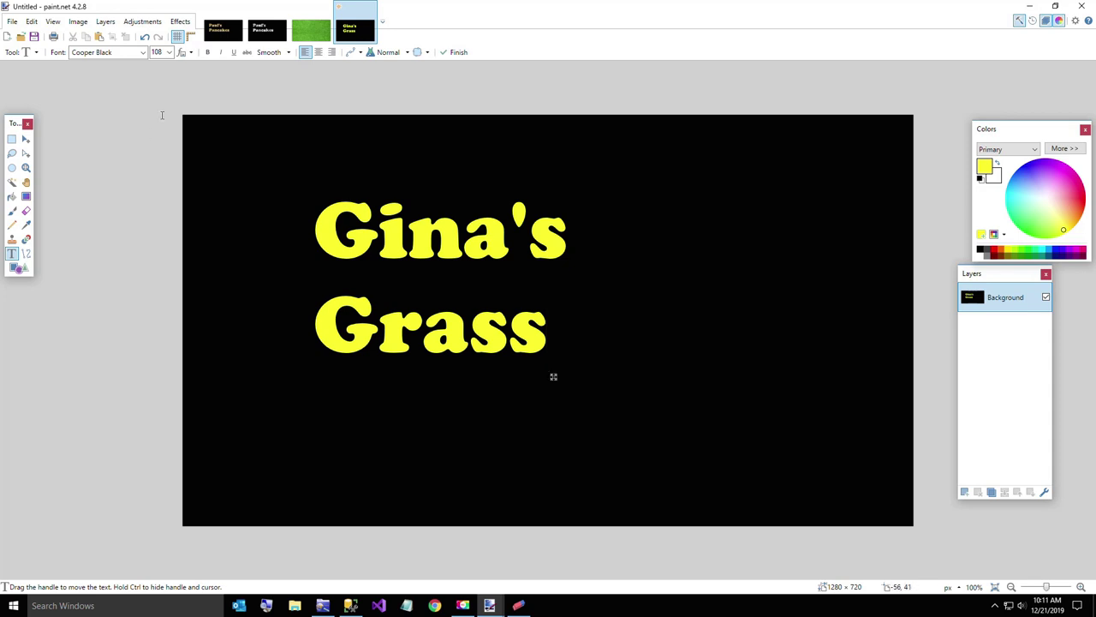
Set the title font to Showcard Gothic and nudge the text slightly up and left.
left_click(143, 53)
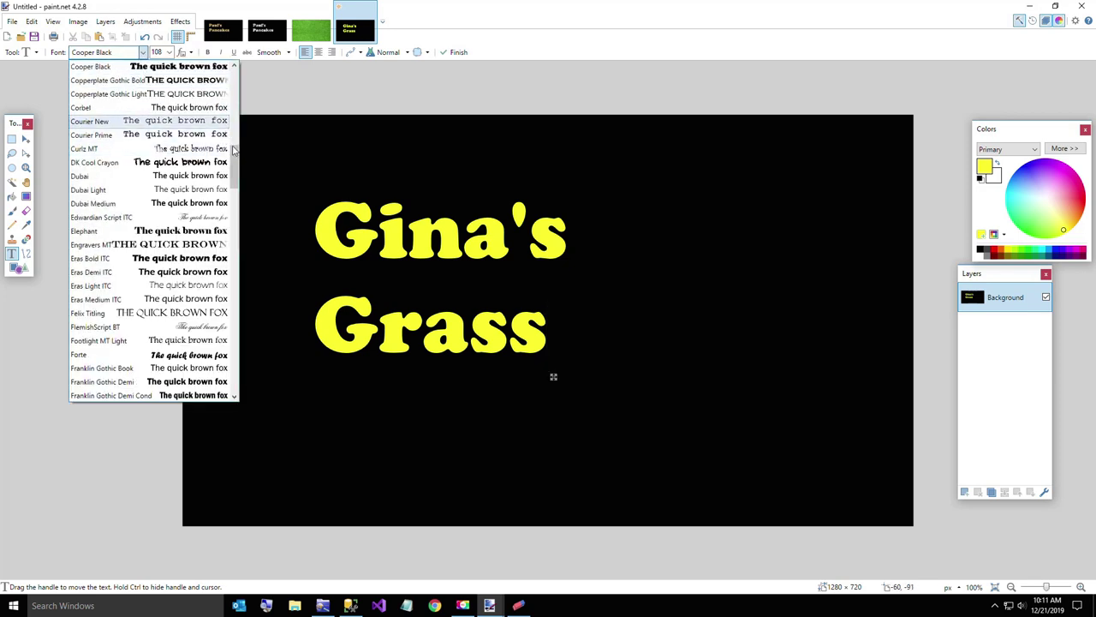
left_click_drag(234, 163, 111, 343)
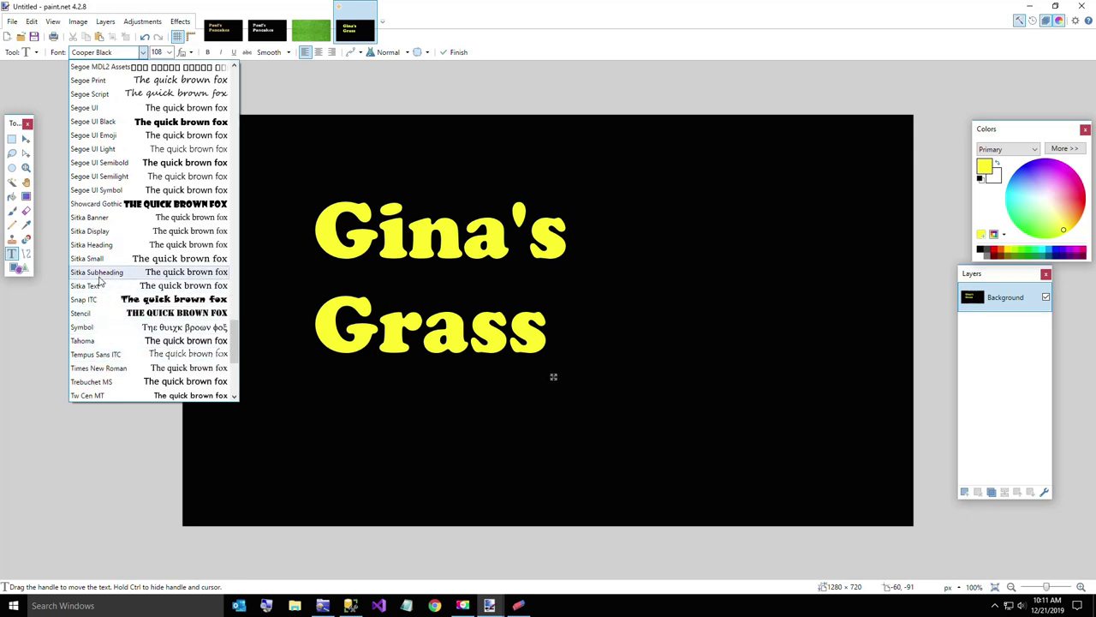
left_click(97, 206)
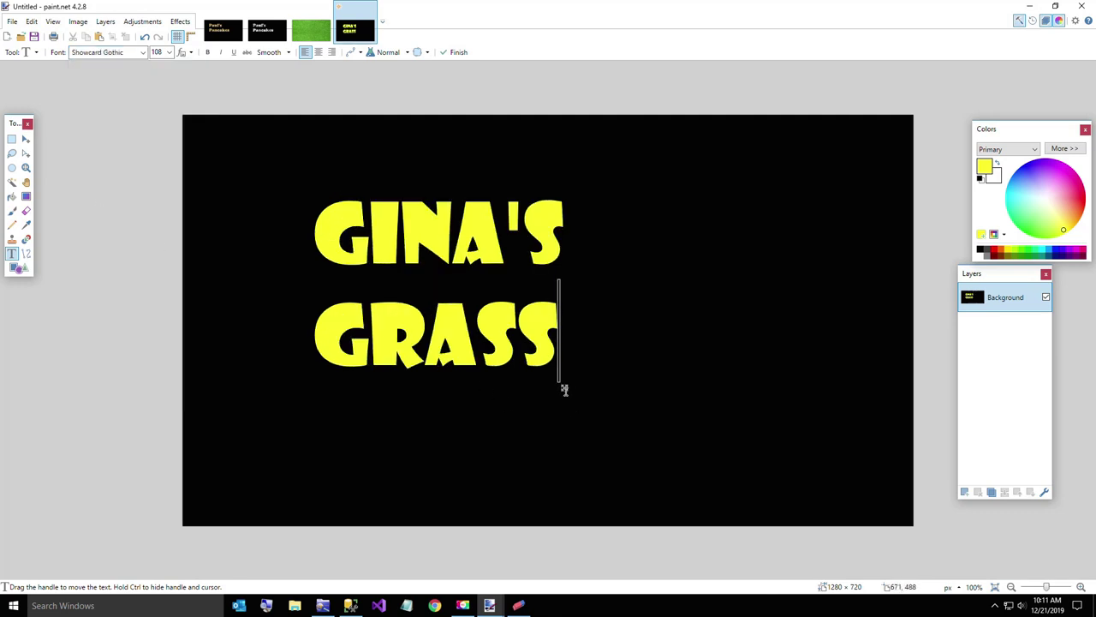
left_click_drag(564, 389, 552, 371)
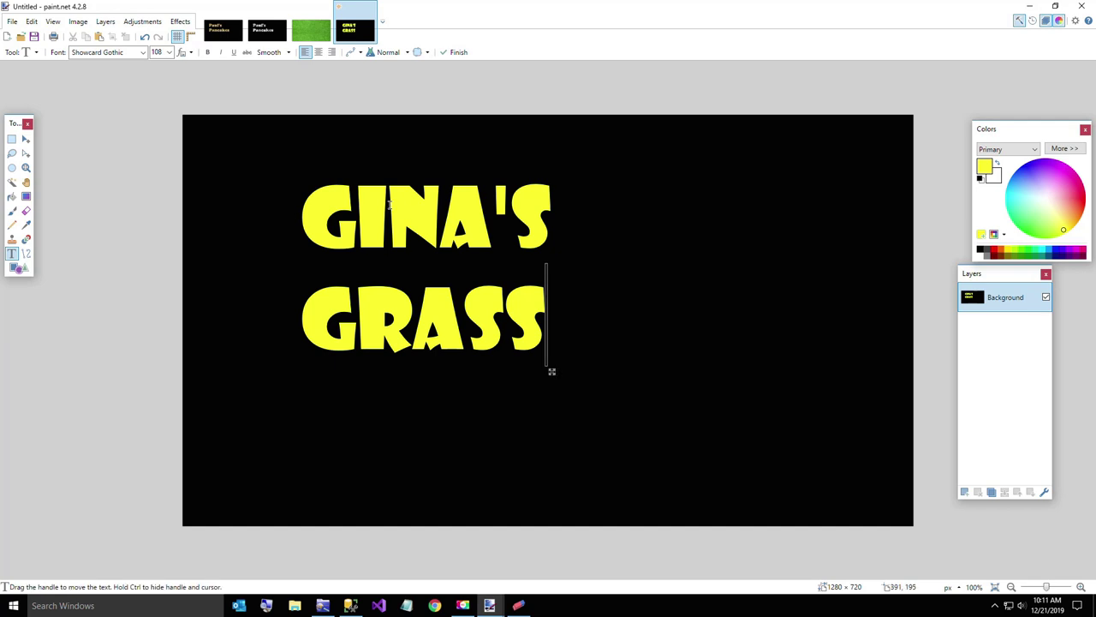
Save the yellow title image as GrassYellow.png, then show the desktop.
left_click(12, 21)
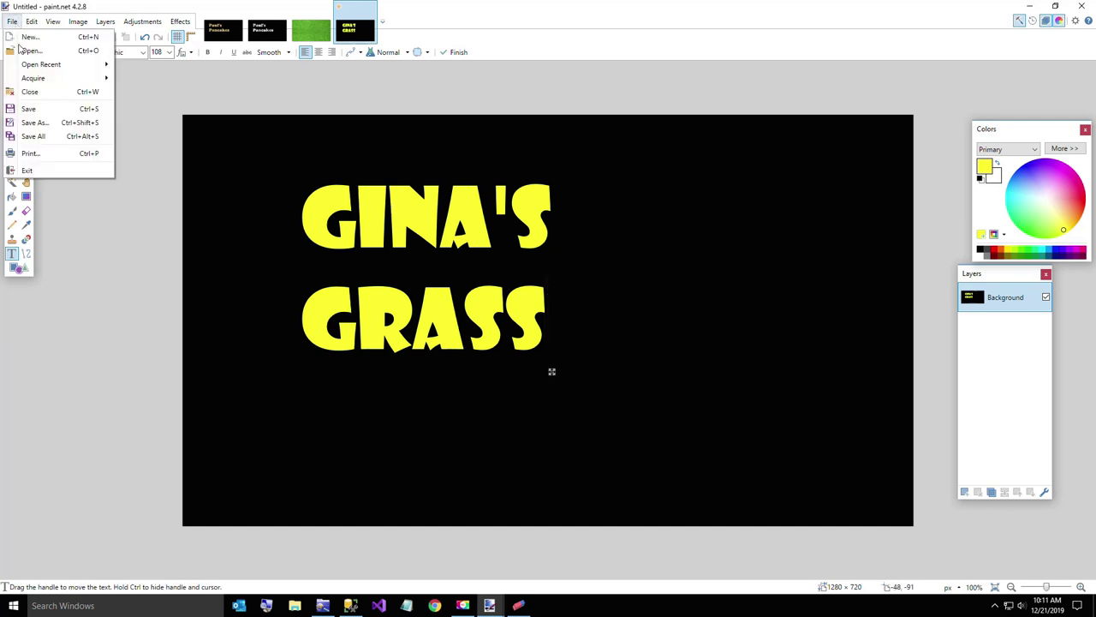
left_click(35, 123)
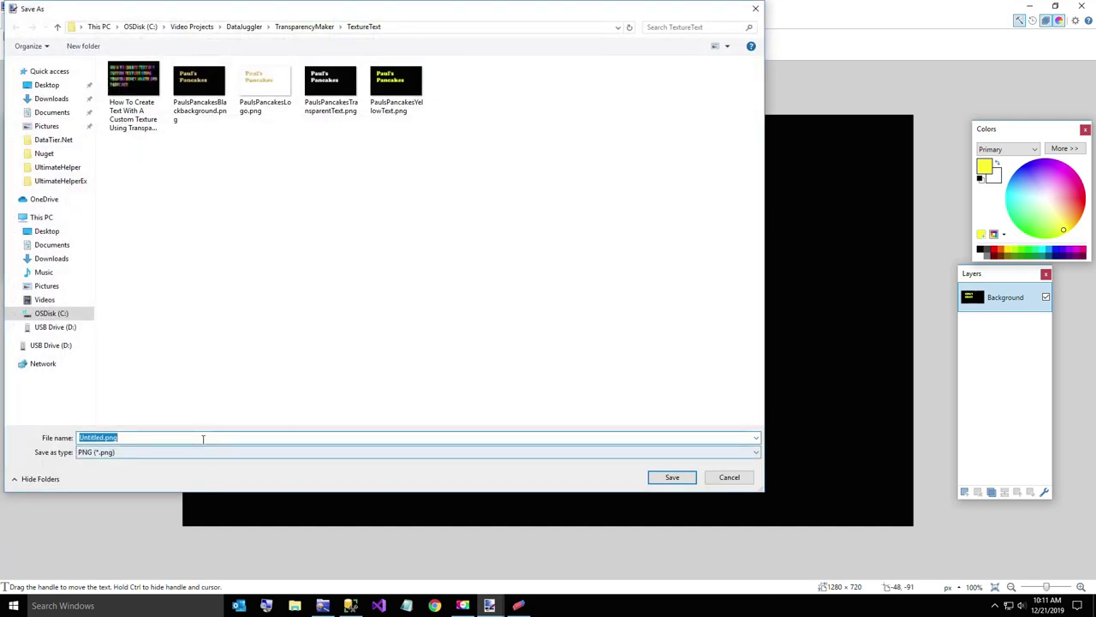
type("Yellow")
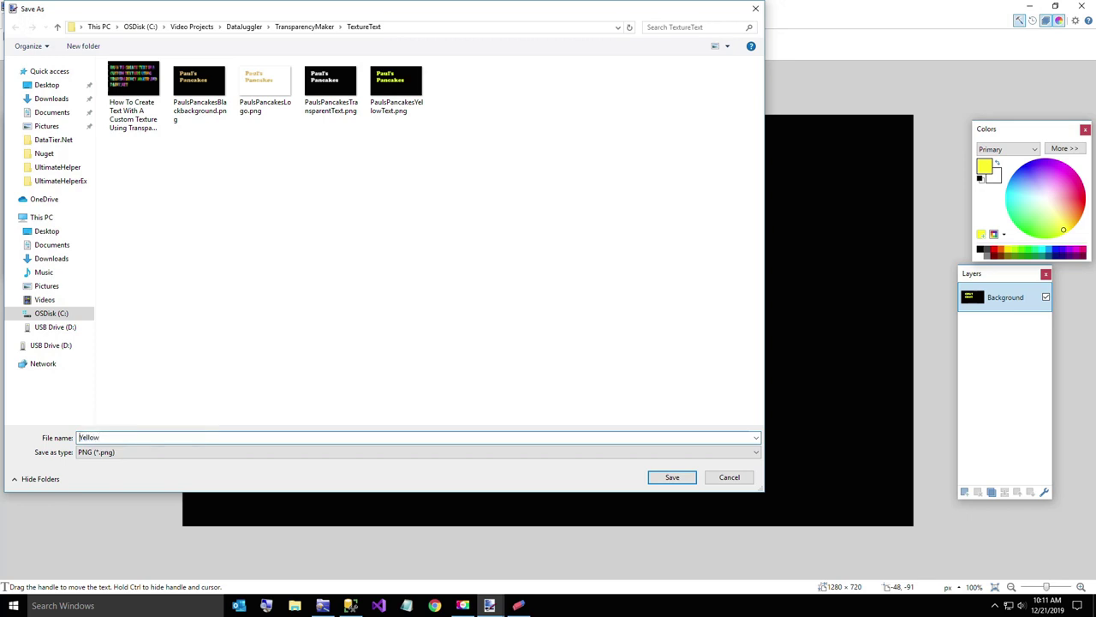
left_click(672, 477)
left_click(547, 393)
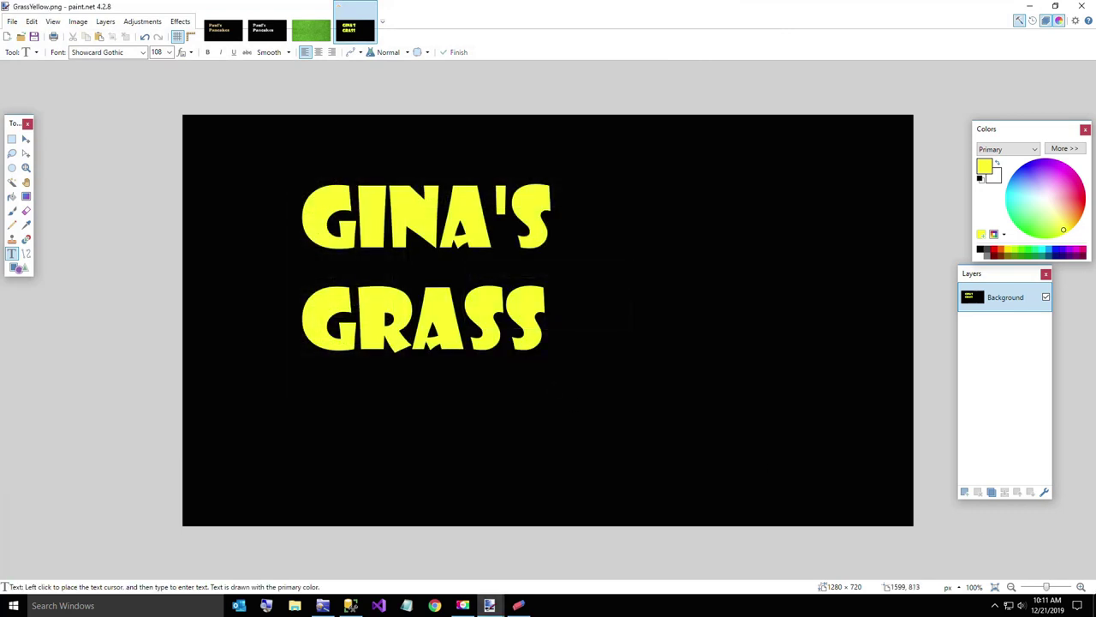
key("super+d")
Open GrassYellow.png in Transparency Maker and hide pixels where Total > 20.
double_click(68, 330)
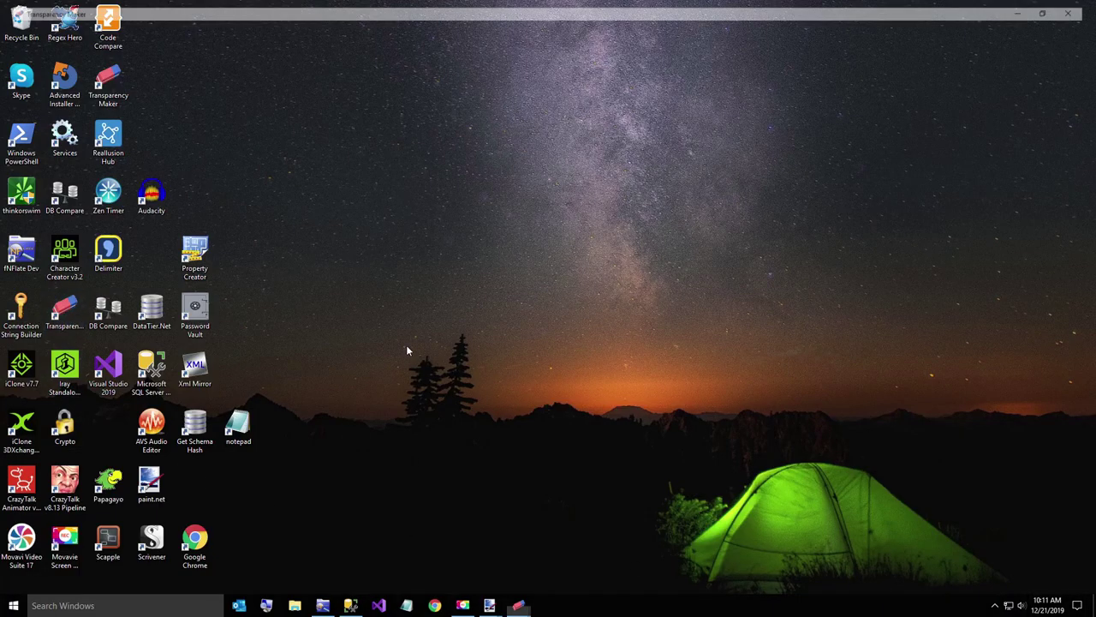
left_click(453, 313)
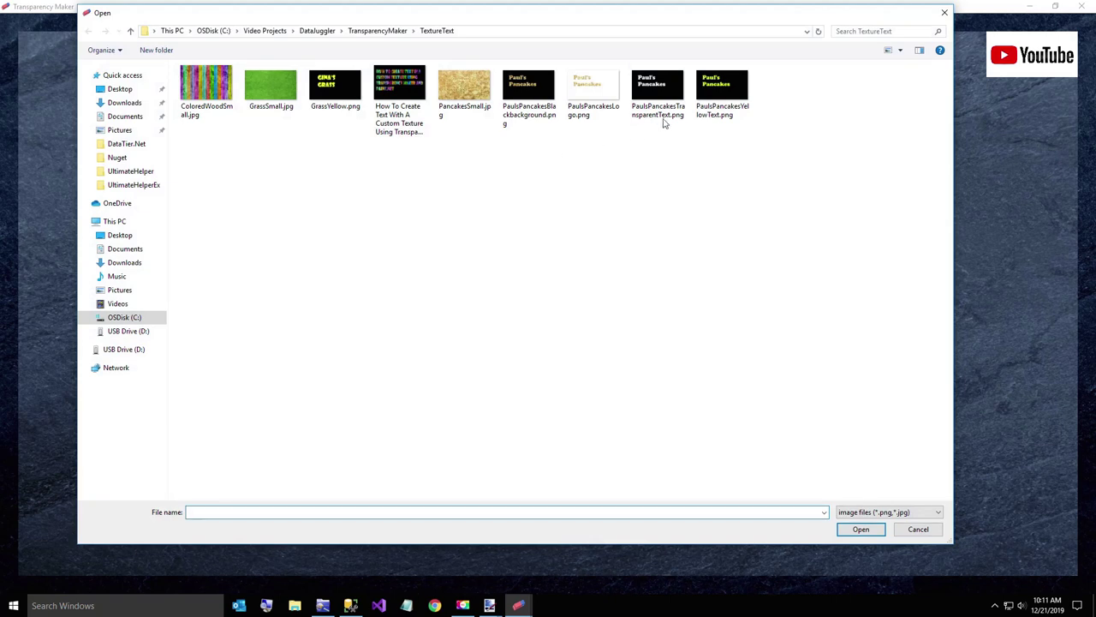
double_click(335, 90)
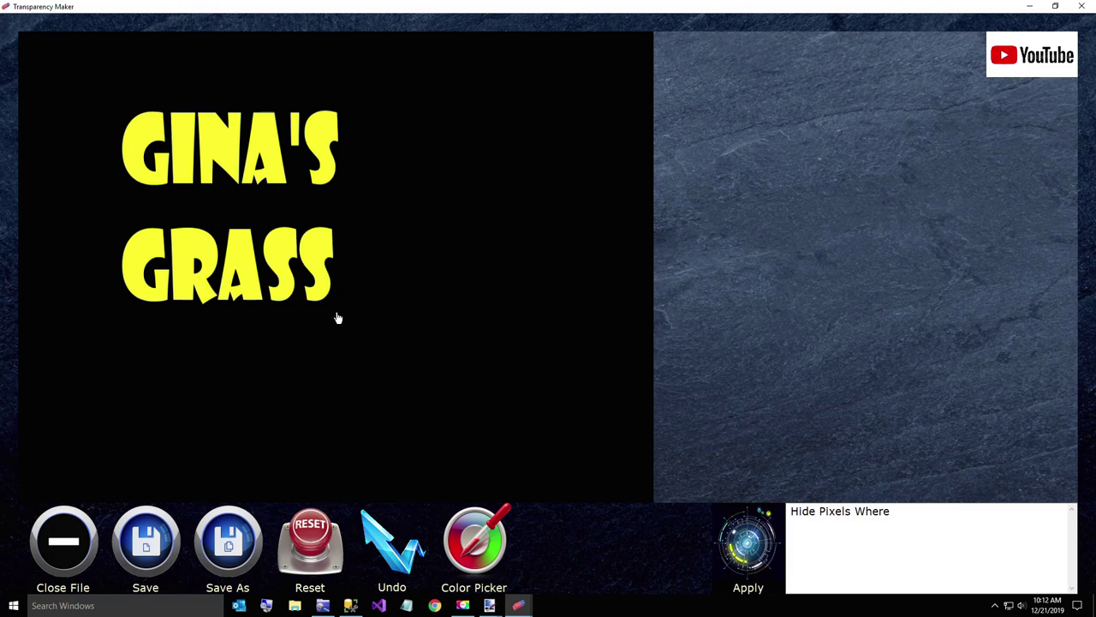
left_click(314, 257)
left_click(903, 511)
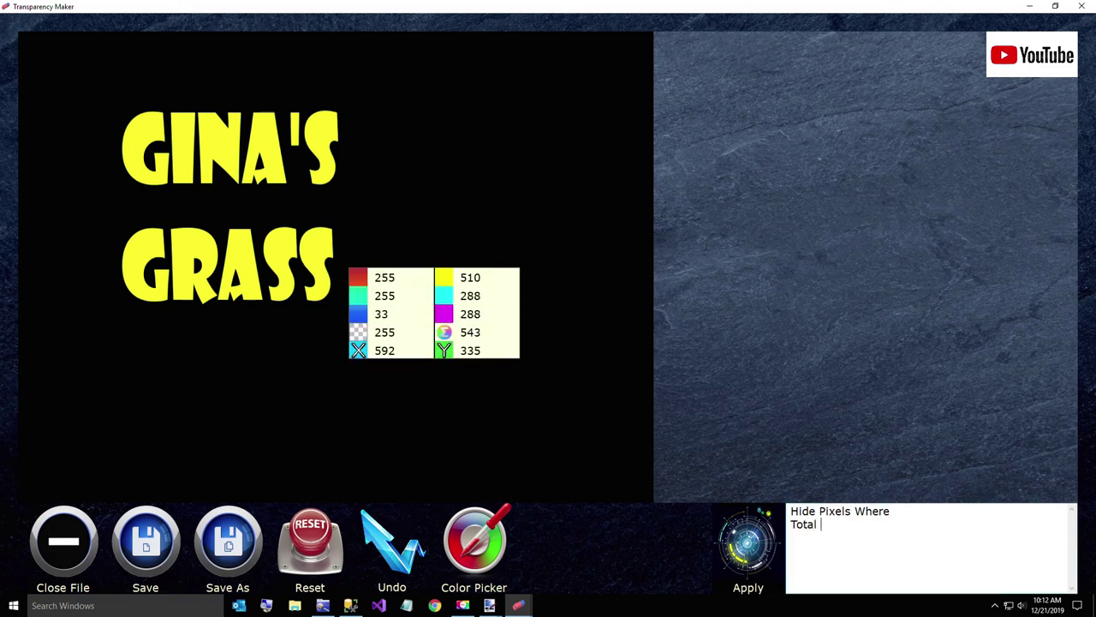
type("> 20")
left_click(750, 539)
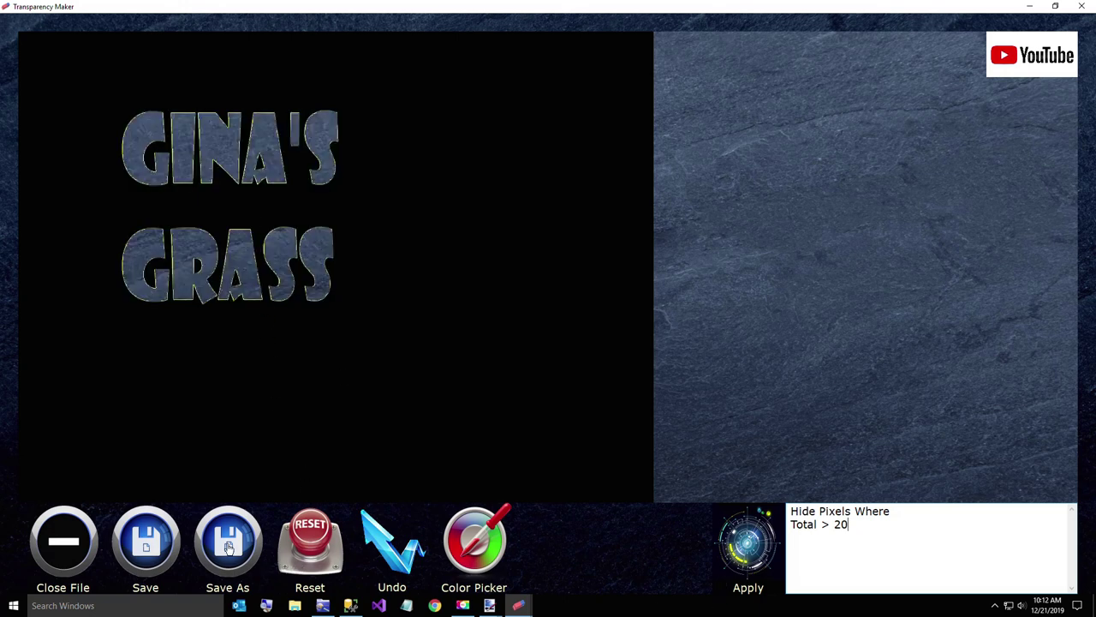
Save the result as GrassTransparent and minimize Transparency Maker.
left_click(228, 549)
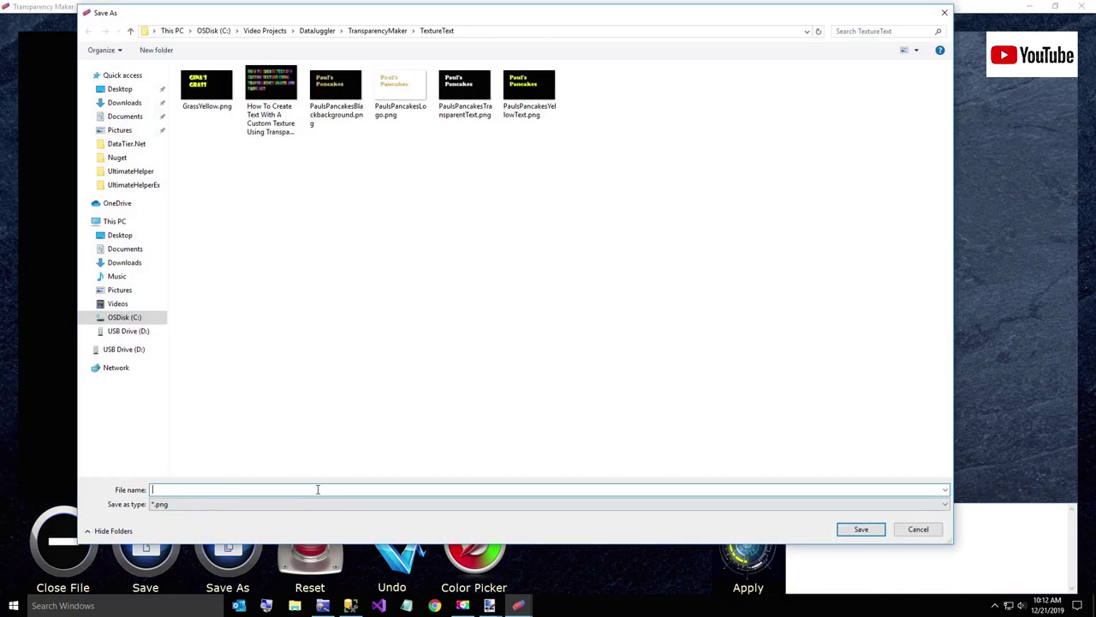
type("Grass")
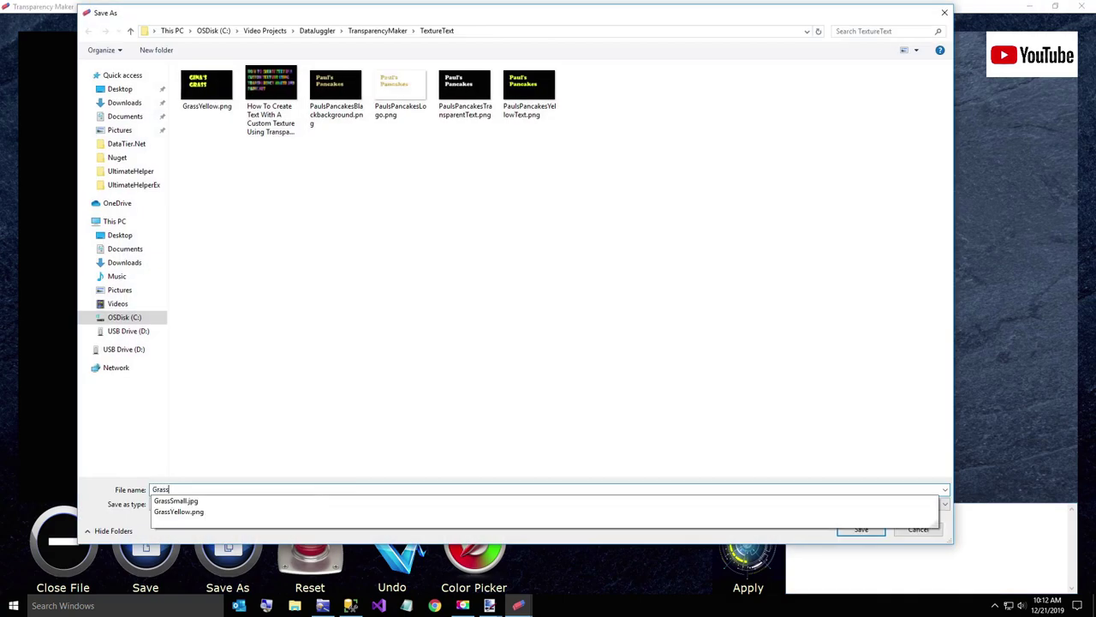
type("Transparent")
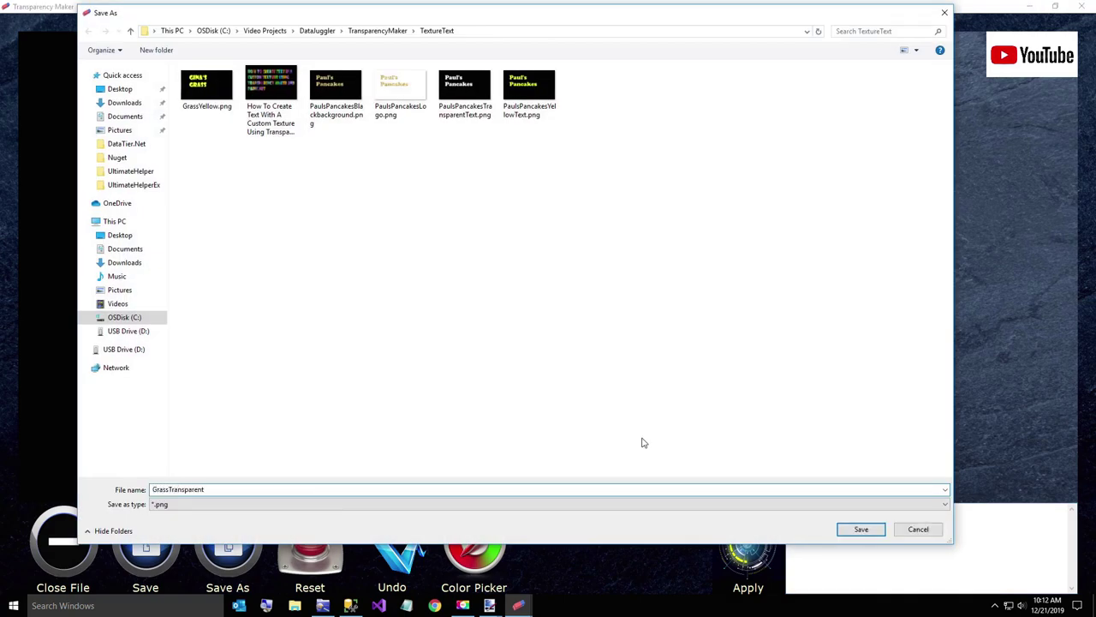
left_click(847, 531)
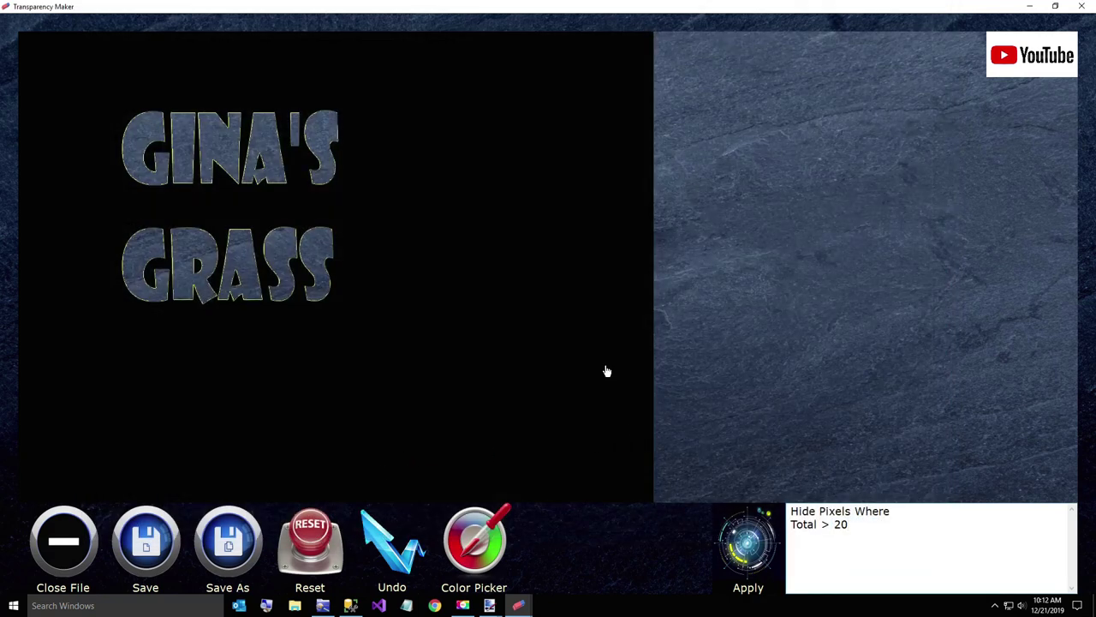
left_click(1032, 6)
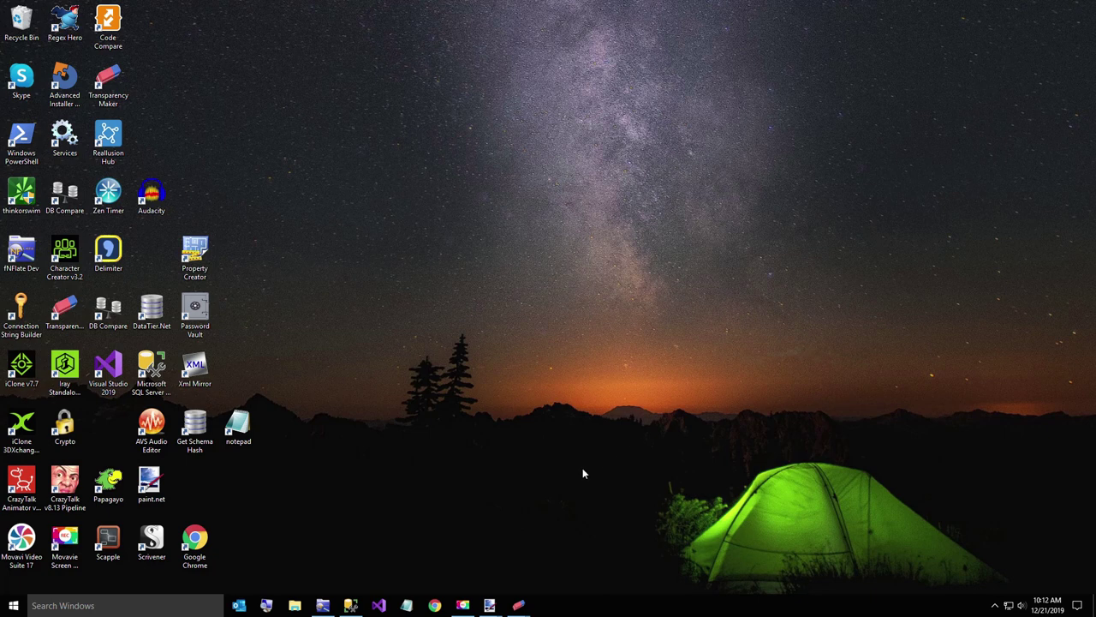
Close the yellow GINA'S GRASS image and both Paul's Pancakes images in paint.net.
mouse_move(505, 609)
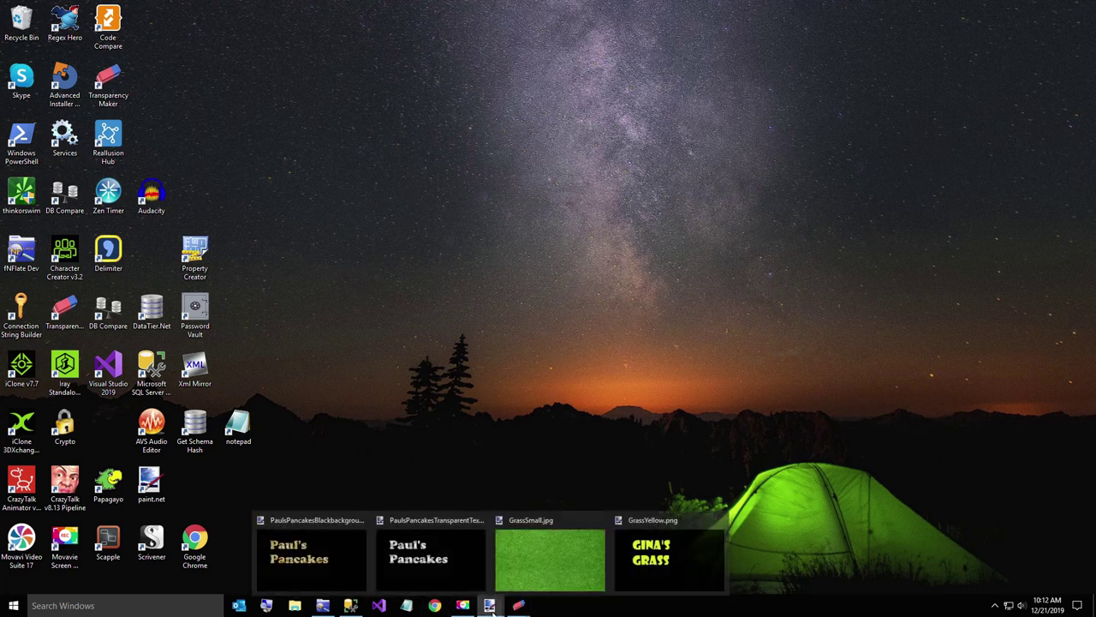
left_click(633, 575)
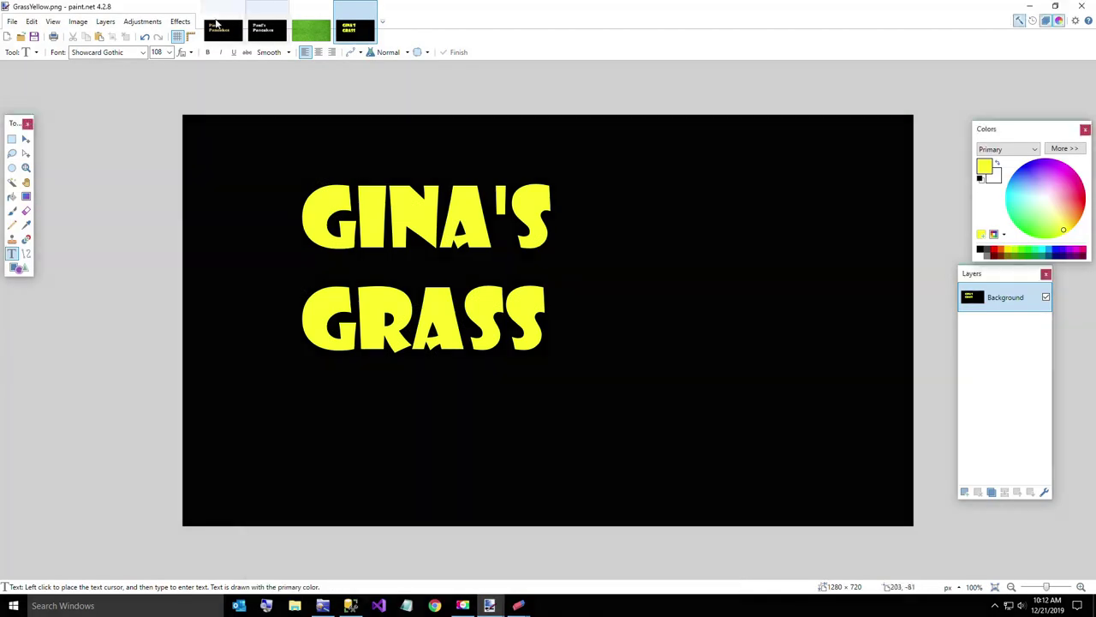
left_click(370, 8)
left_click(282, 8)
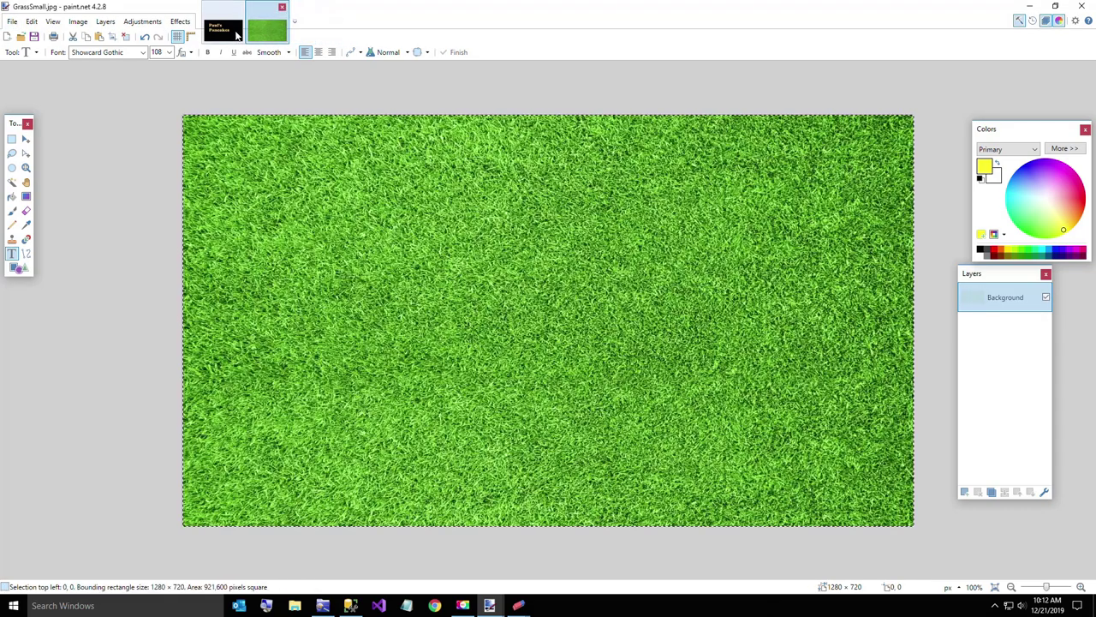
left_click(225, 30)
left_click(238, 8)
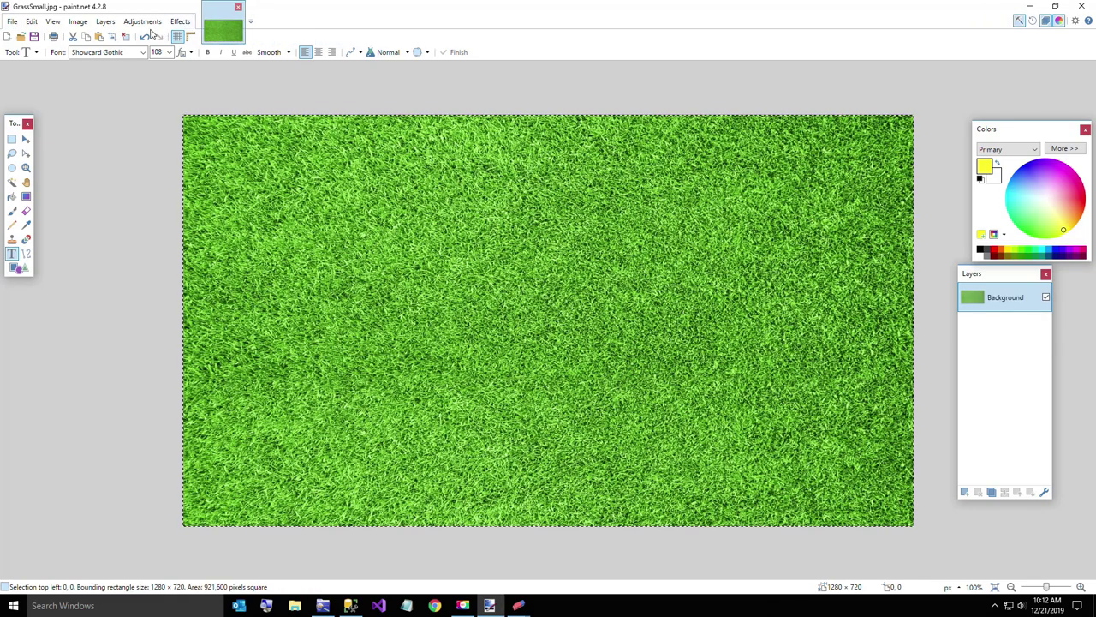
Open GrassTransparent.png and select its entire canvas.
left_click(12, 22)
left_click(19, 50)
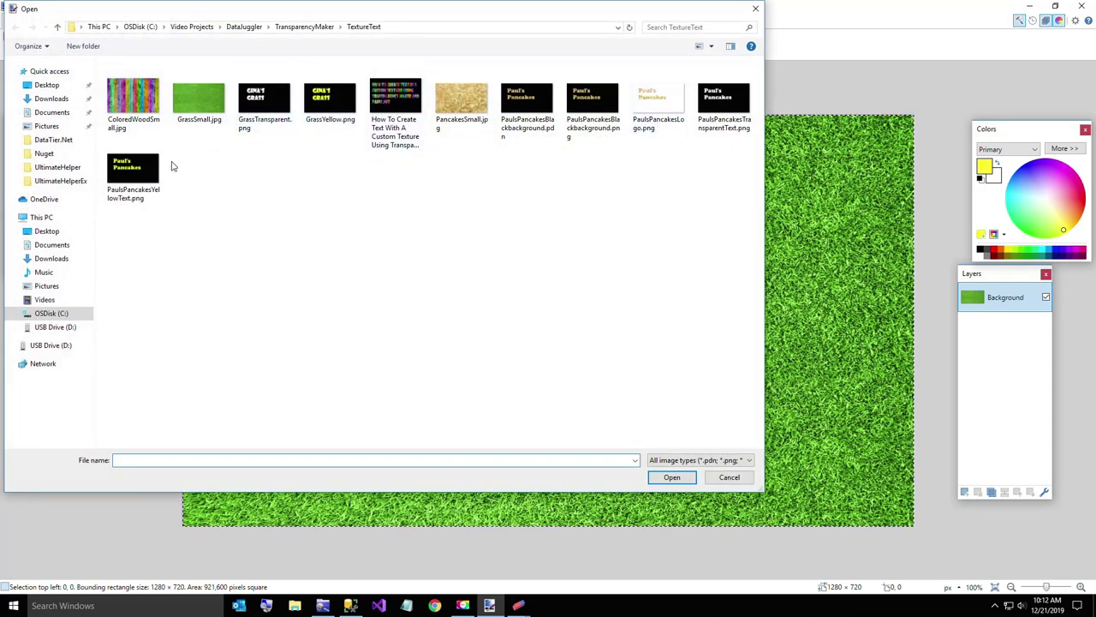
double_click(261, 110)
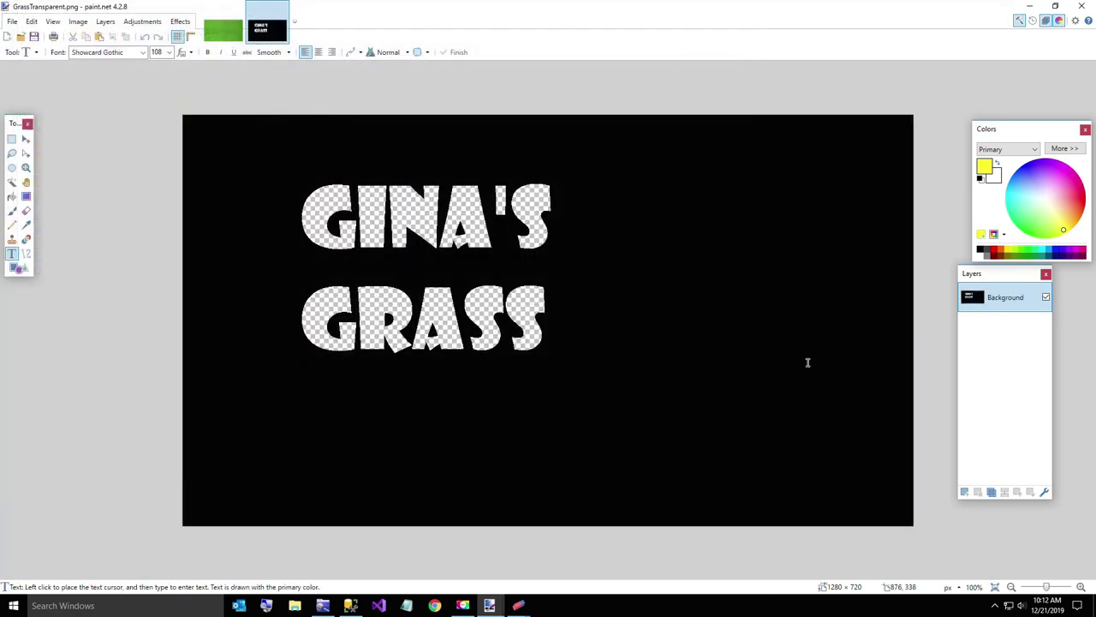
key("ctrl+a")
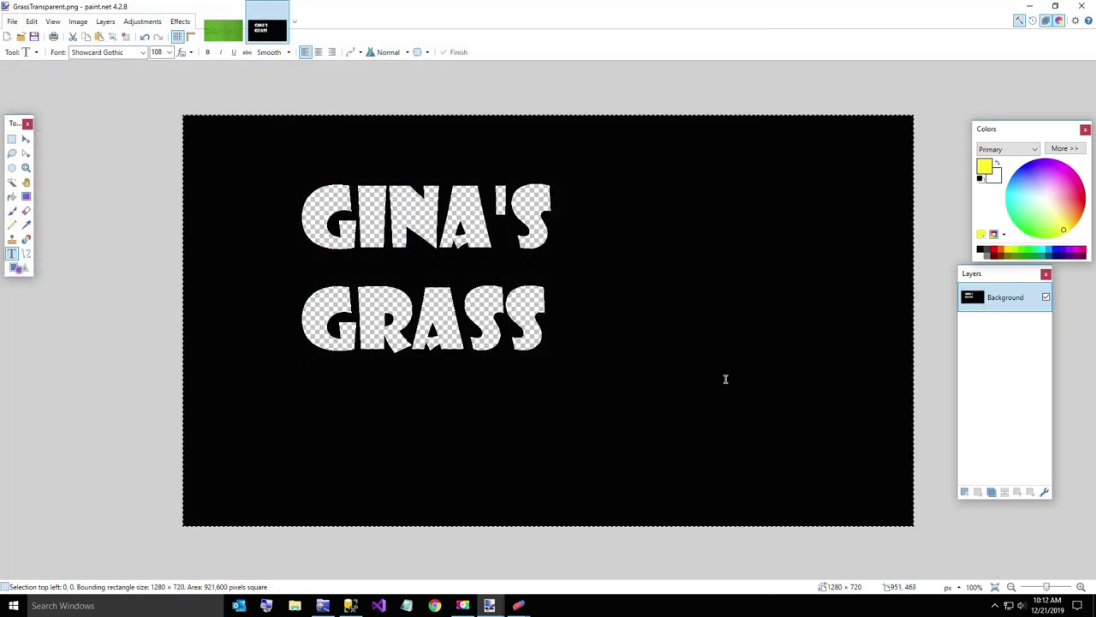
Paste the GINA'S GRASS image as a new layer above the GrassSmall grass photo.
left_click(223, 30)
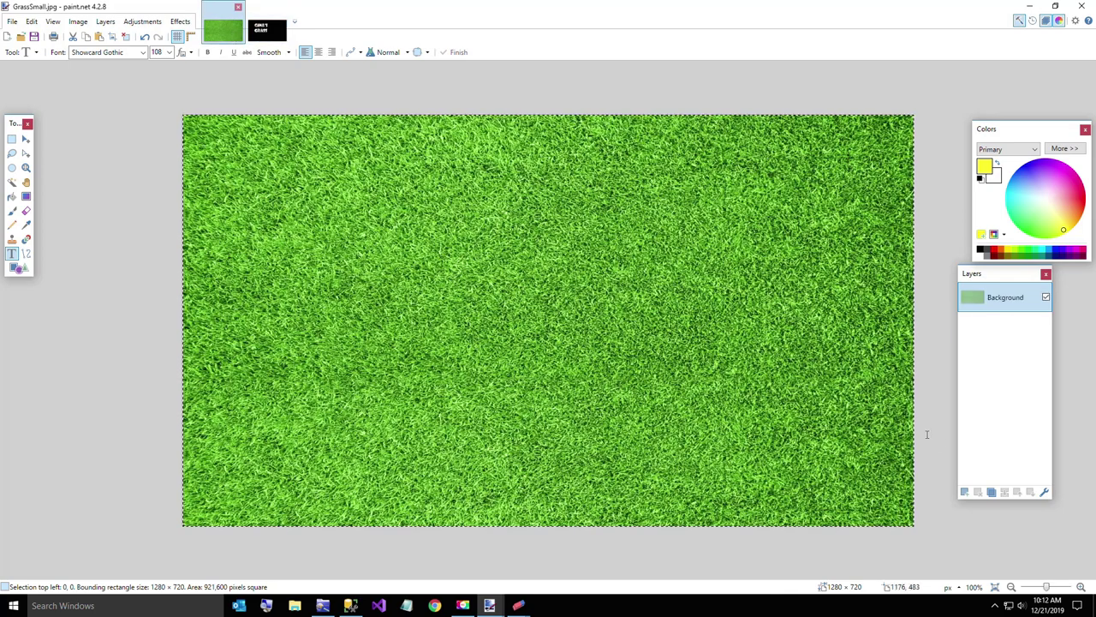
left_click(965, 492)
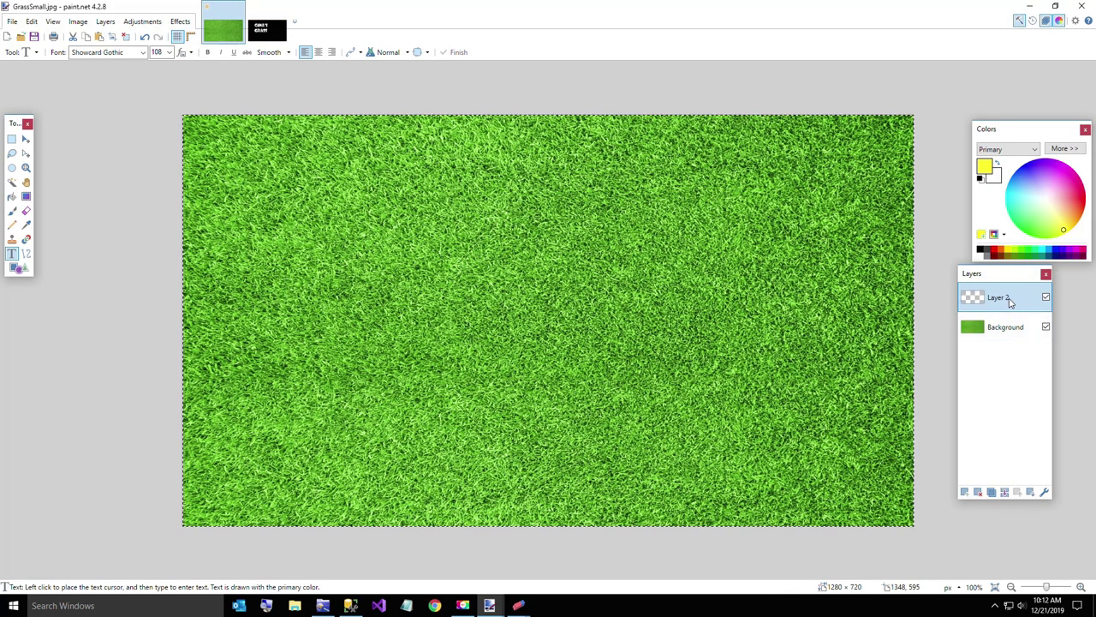
key("ctrl+v")
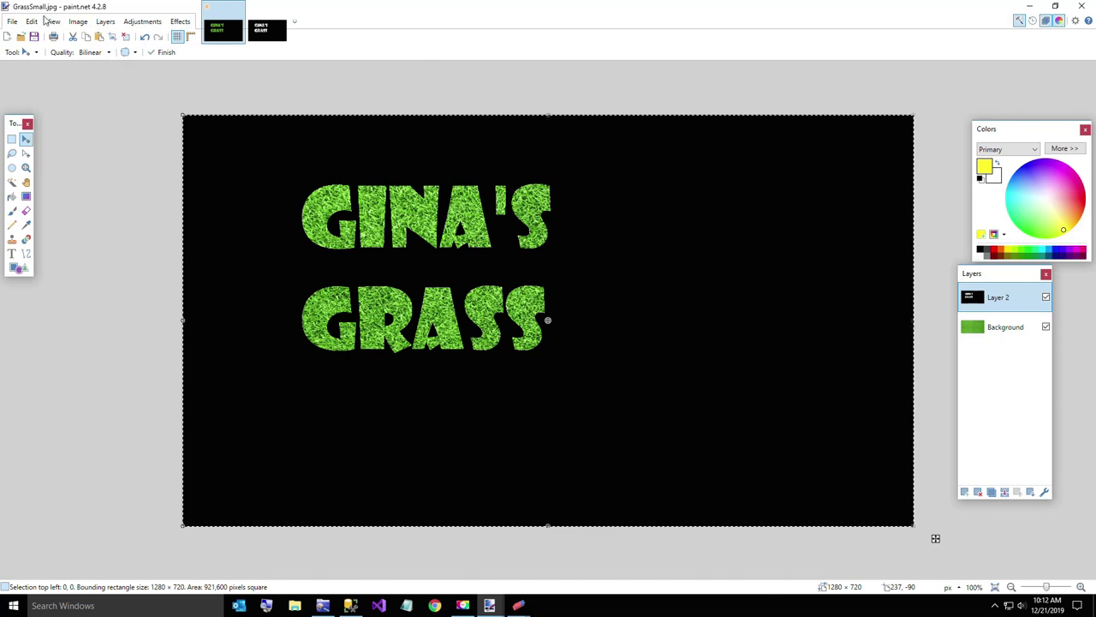
left_click(12, 21)
left_click(43, 122)
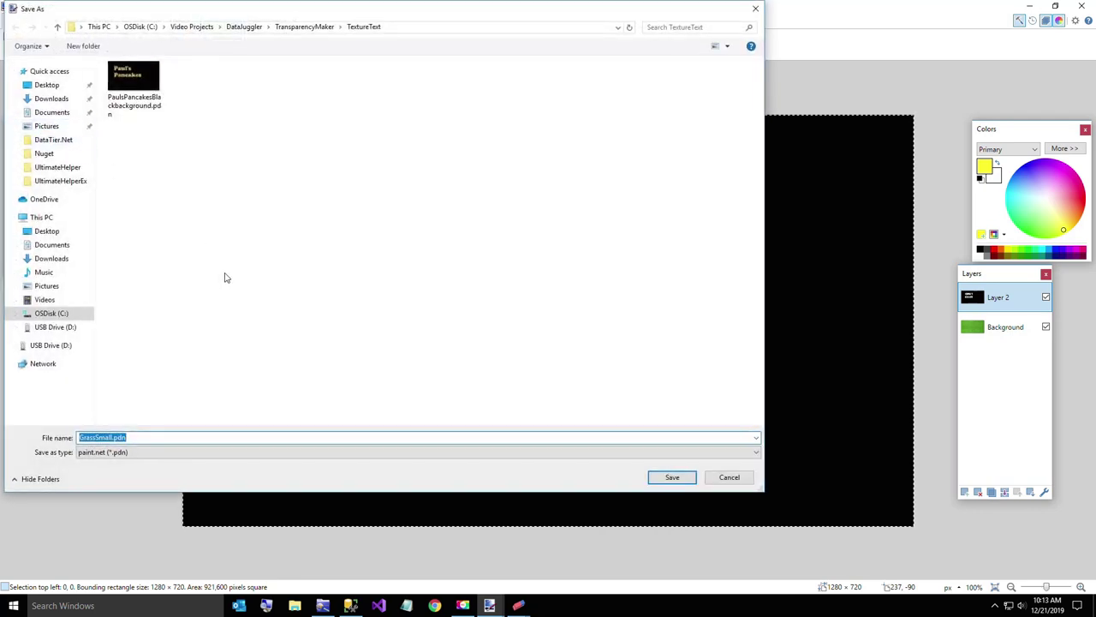
Choose PNG as the save format and name the file GrassSmallBlackBackground.
left_click(171, 437)
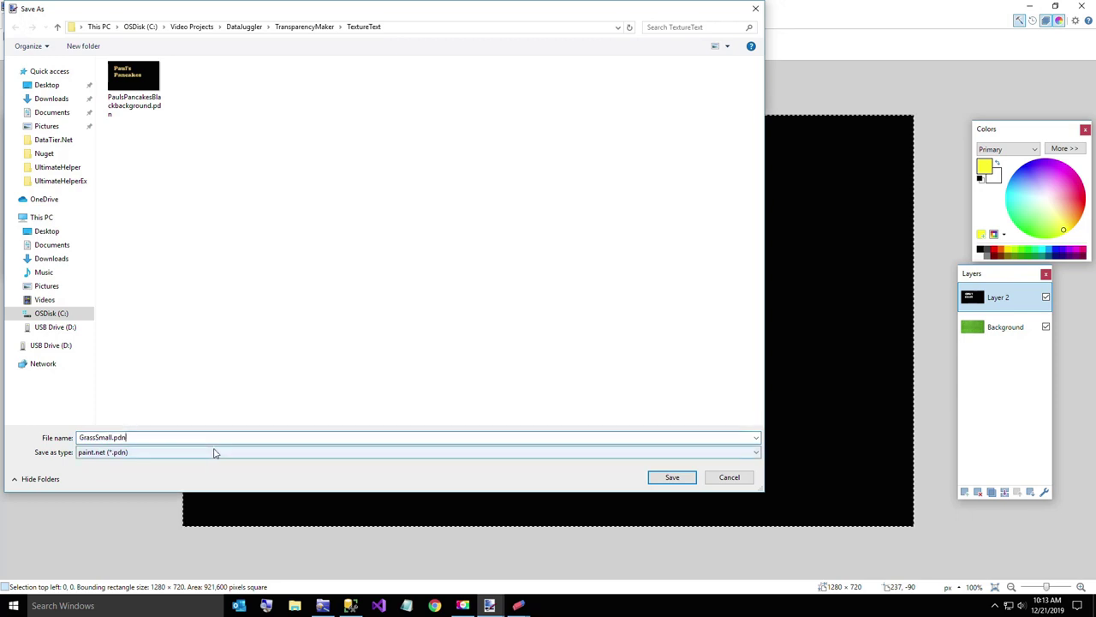
left_click(184, 455)
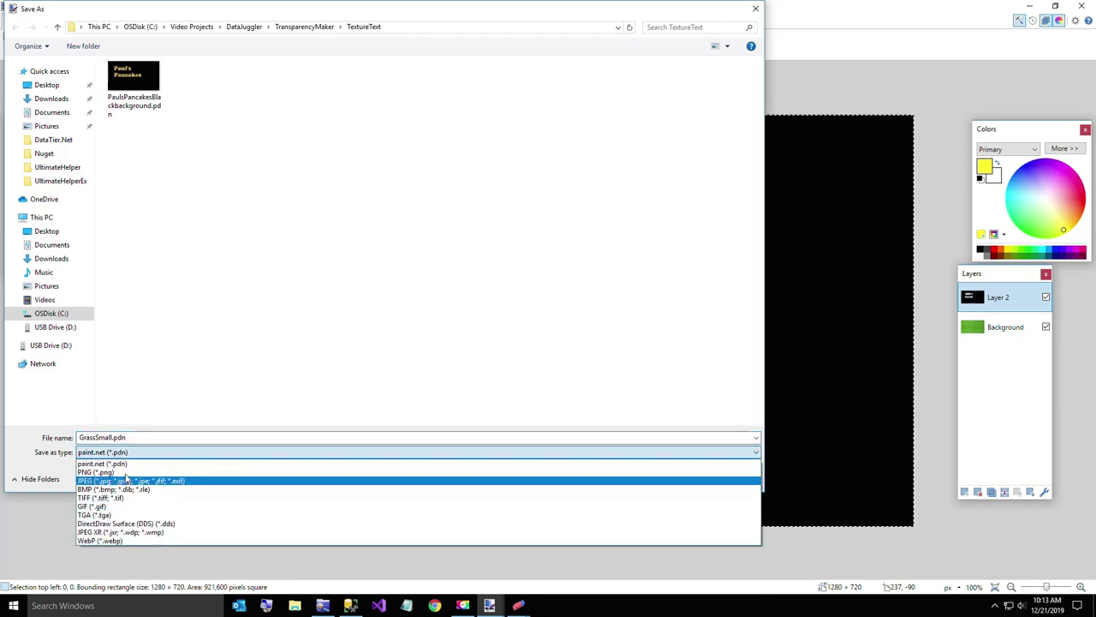
left_click(95, 472)
left_click(146, 437)
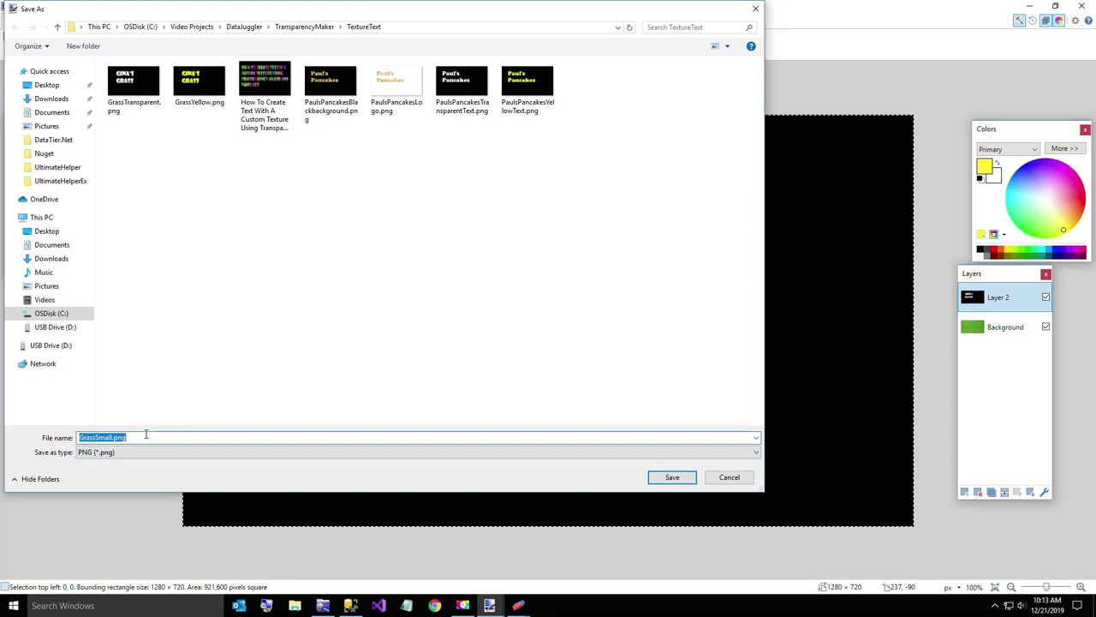
key("End")
key("BackSpace")
key("BackSpace")
key("BackSpace")
key("BackSpace")
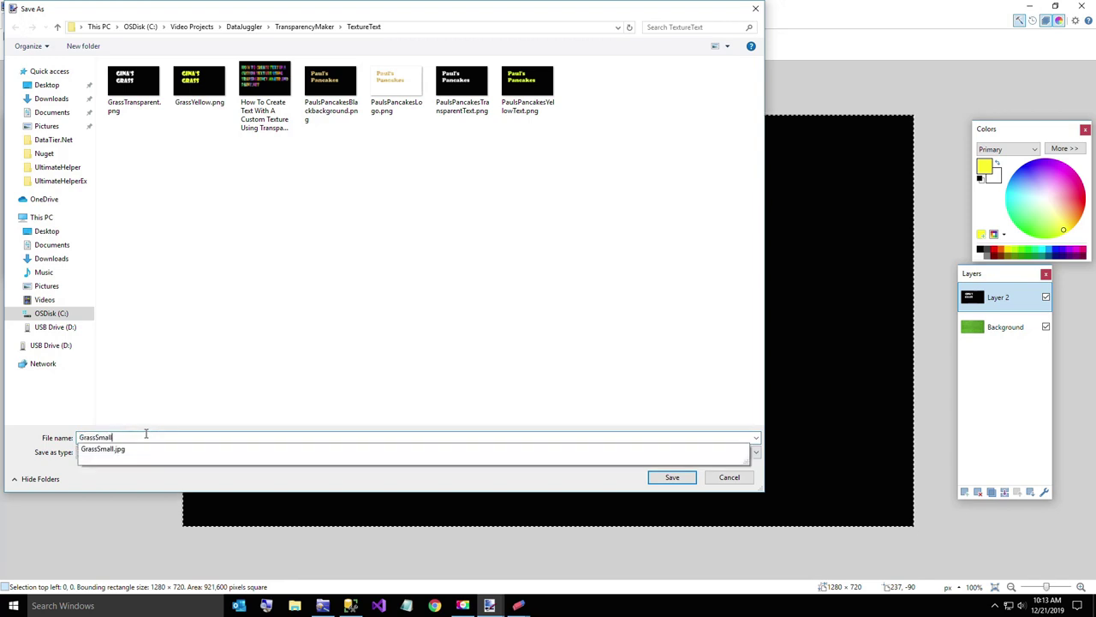
type("Black")
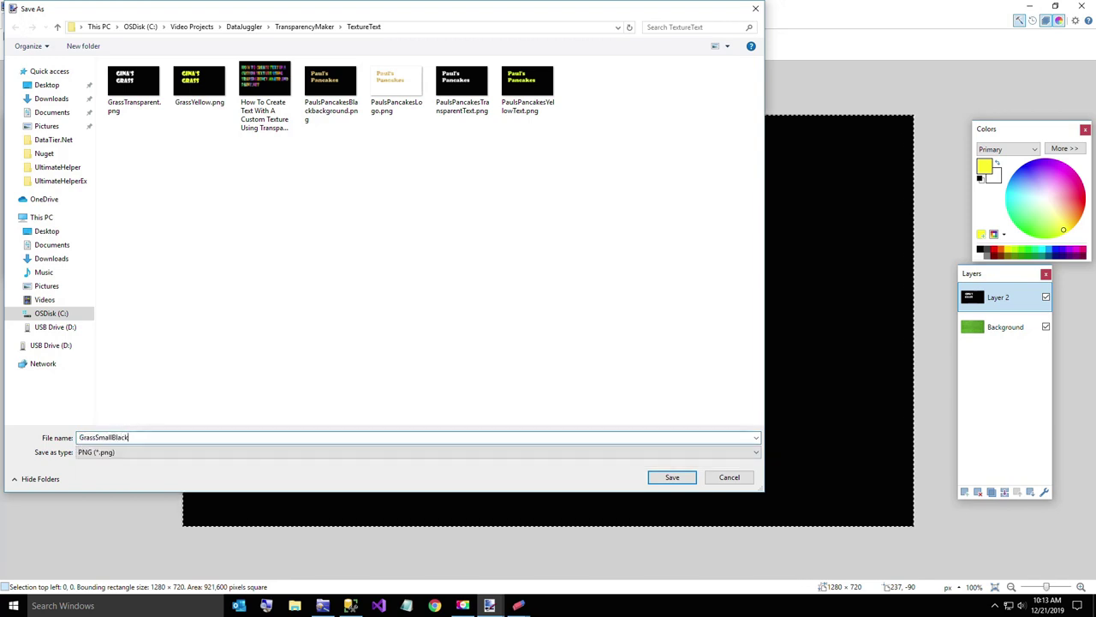
type("Background")
Save with default PNG settings, flatten the layers, and launch Transparency Maker.
left_click(674, 477)
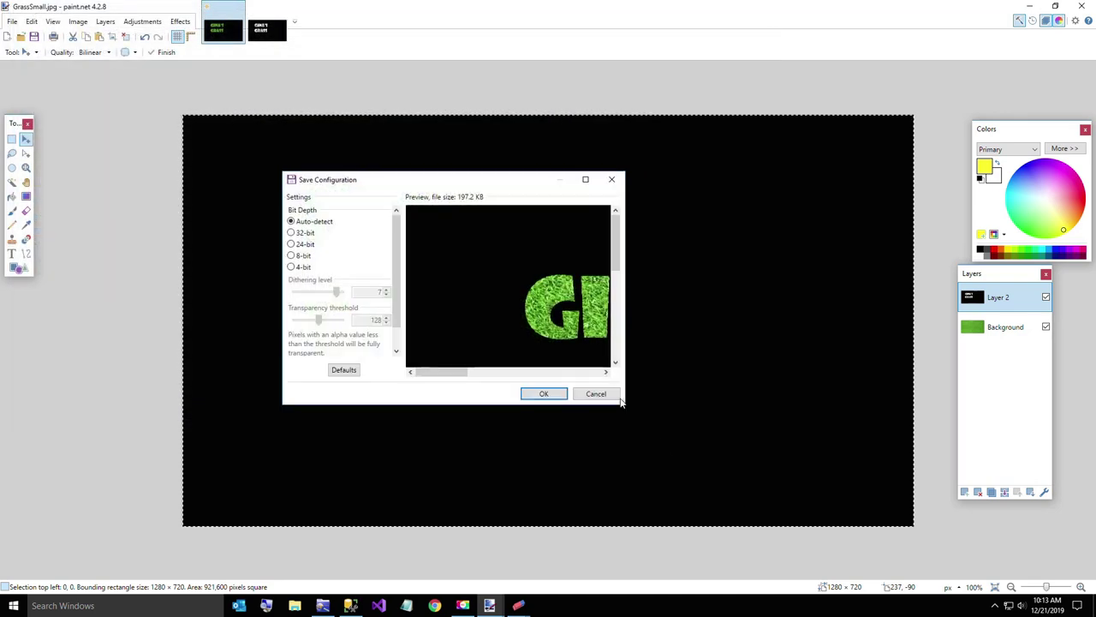
left_click(543, 394)
left_click(513, 314)
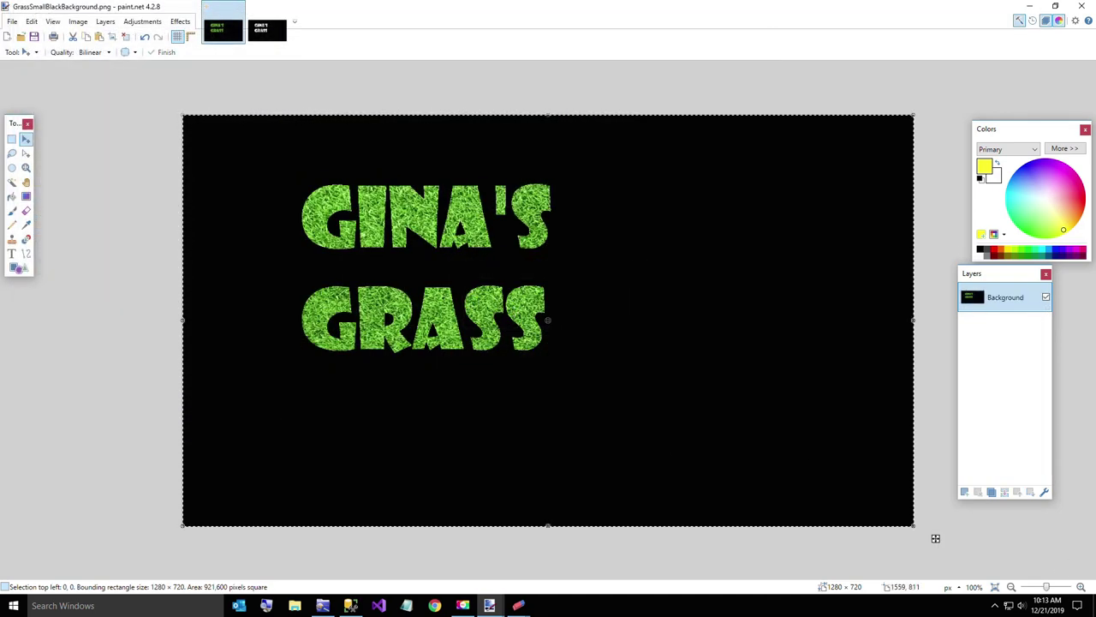
key("super+d")
double_click(54, 310)
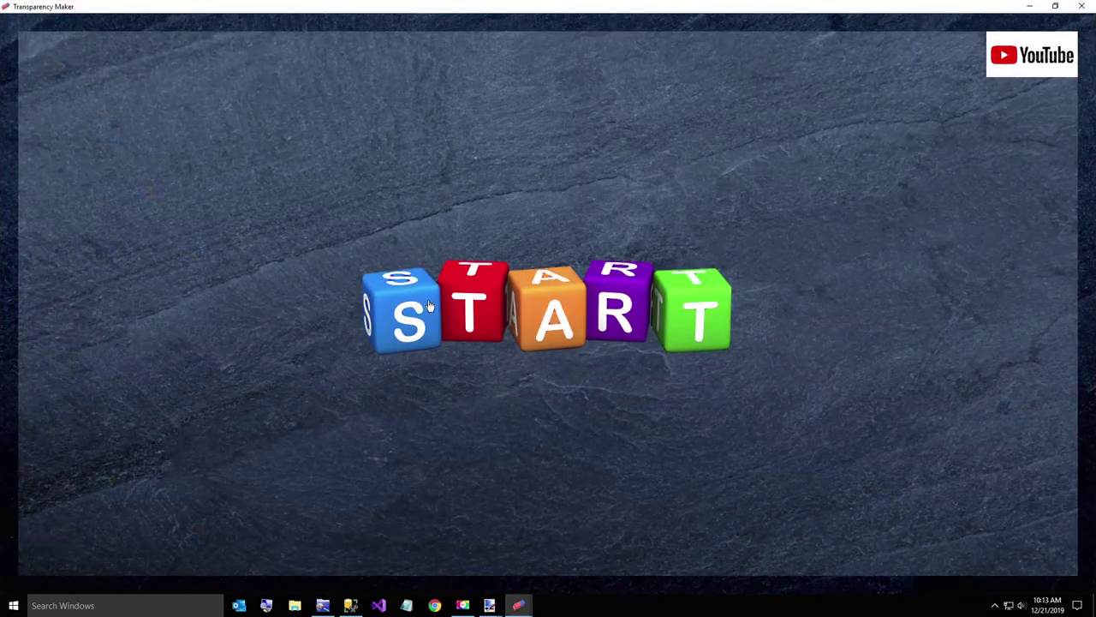
Open GrassSmallBlackBackground.png and apply the Hide Pixels Where rule 'Total < 5'.
left_click(462, 304)
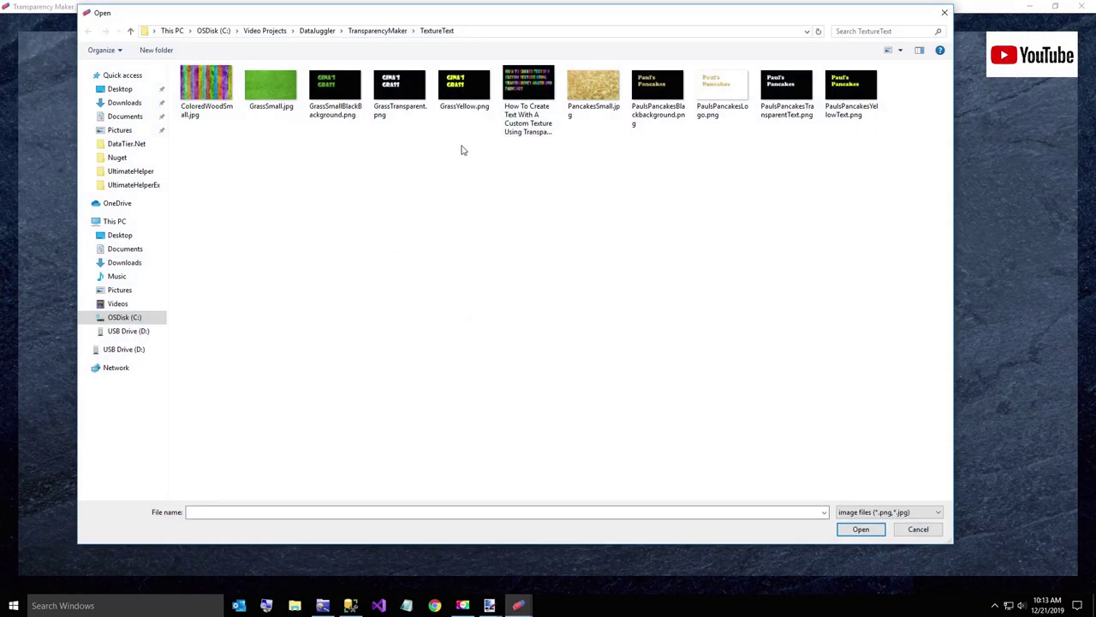
double_click(340, 85)
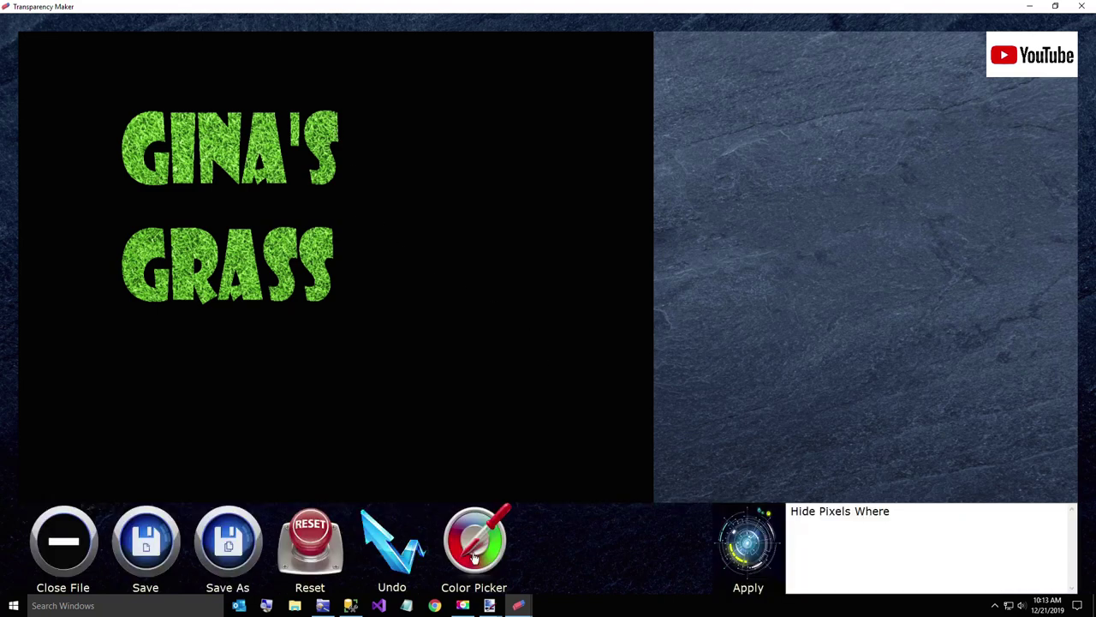
left_click(910, 514)
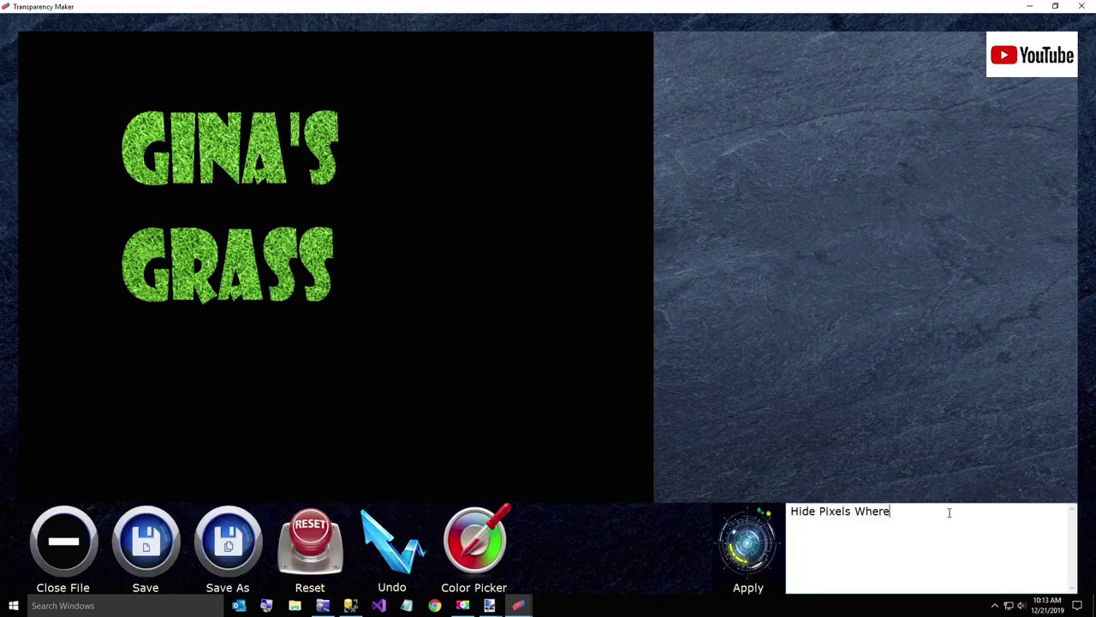
key("Return")
type("Total ")
type(">")
key("BackSpace")
key("BackSpace")
type("< 5")
left_click(734, 555)
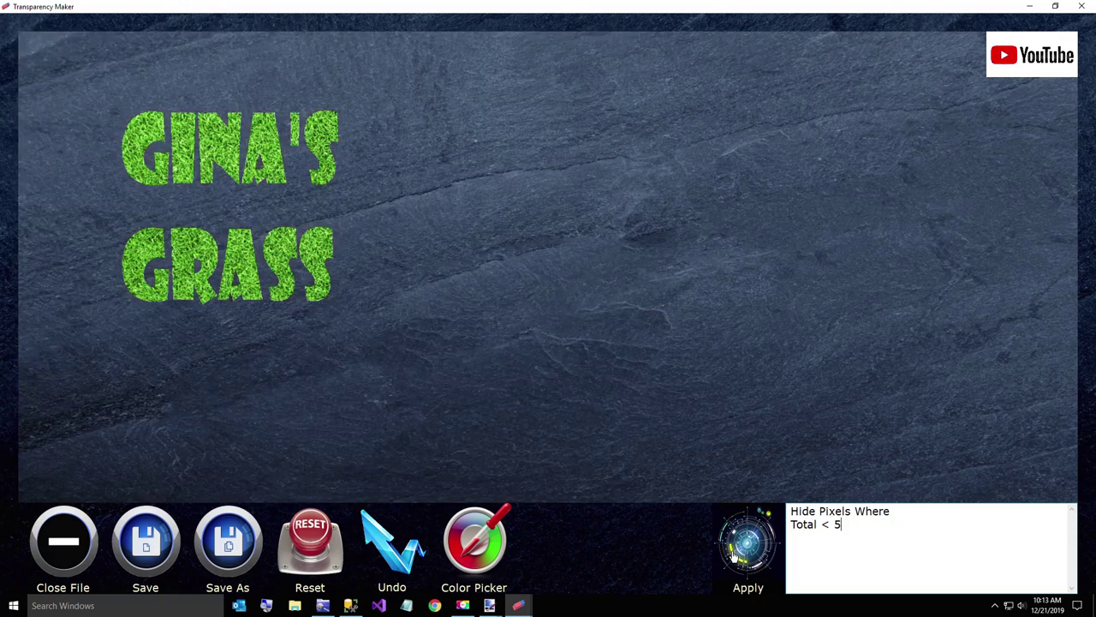